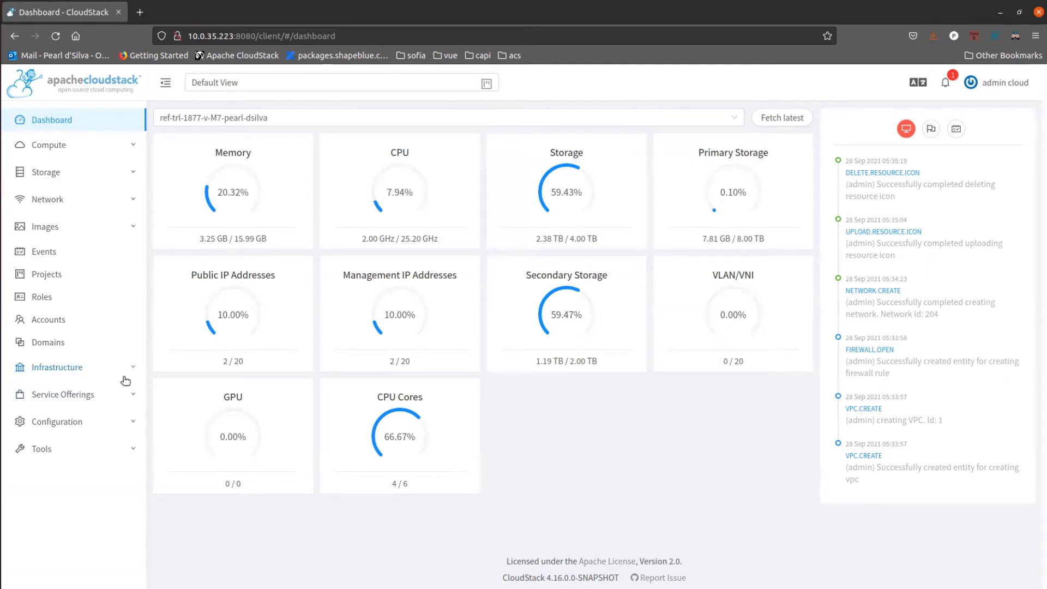
# Open the details page of the only zone in the infrastructure and view its icon upload dialog without uploading anything
pyautogui.click(109, 369)
pyautogui.click(62, 422)
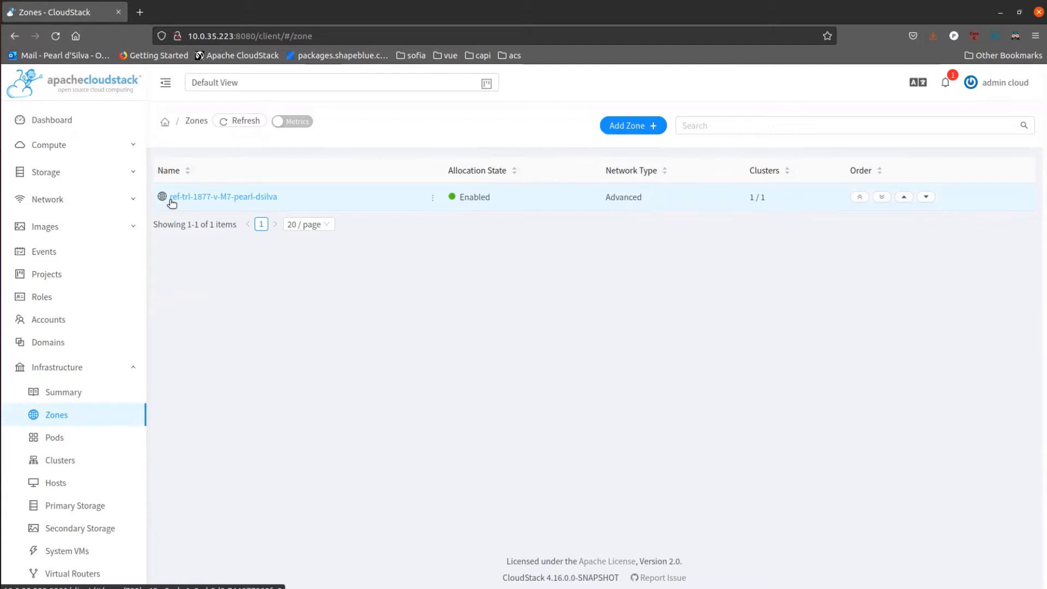
pyautogui.click(182, 197)
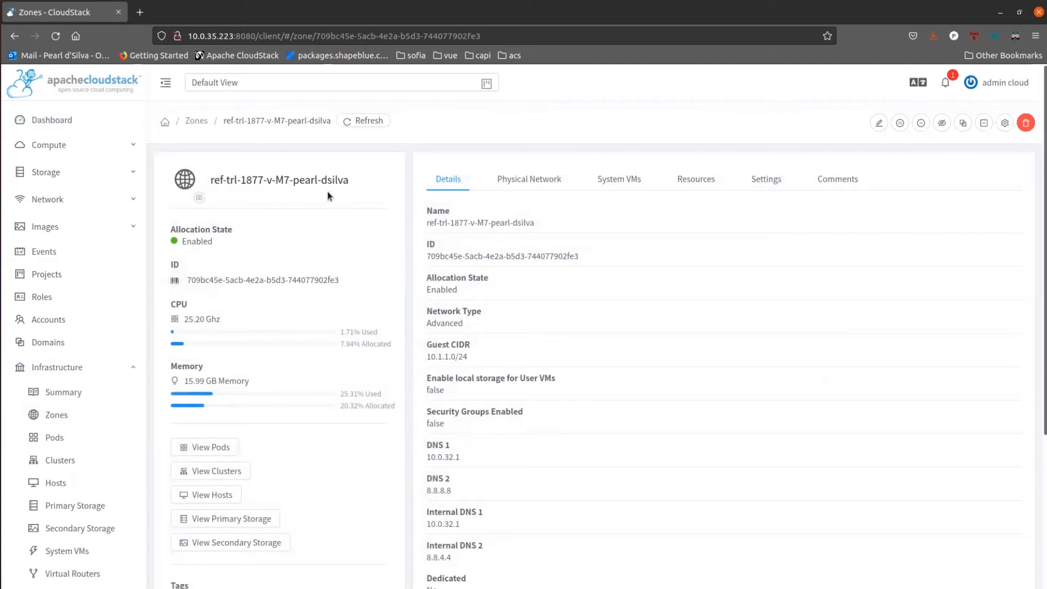
pyautogui.click(200, 198)
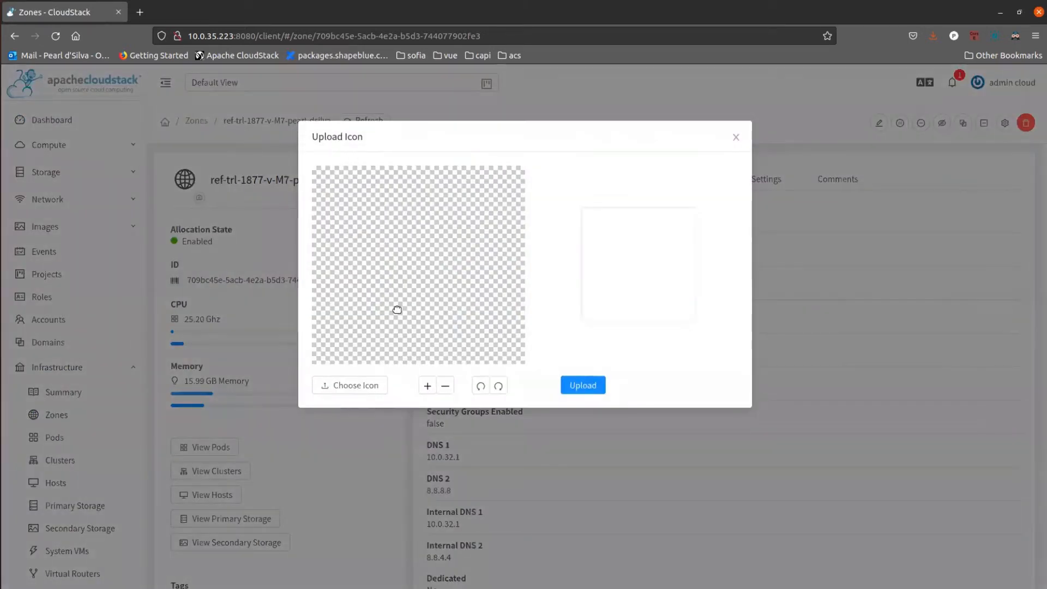
pyautogui.click(735, 137)
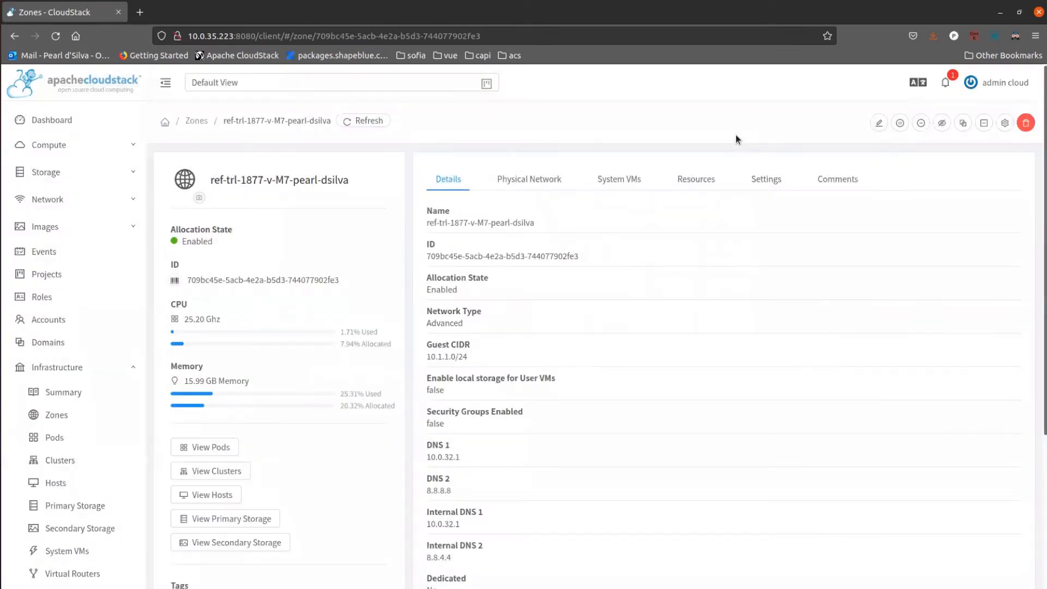
# Load canada.png from the Pictures/flags folder as the icon image for the zone
pyautogui.click(198, 200)
pyautogui.click(358, 391)
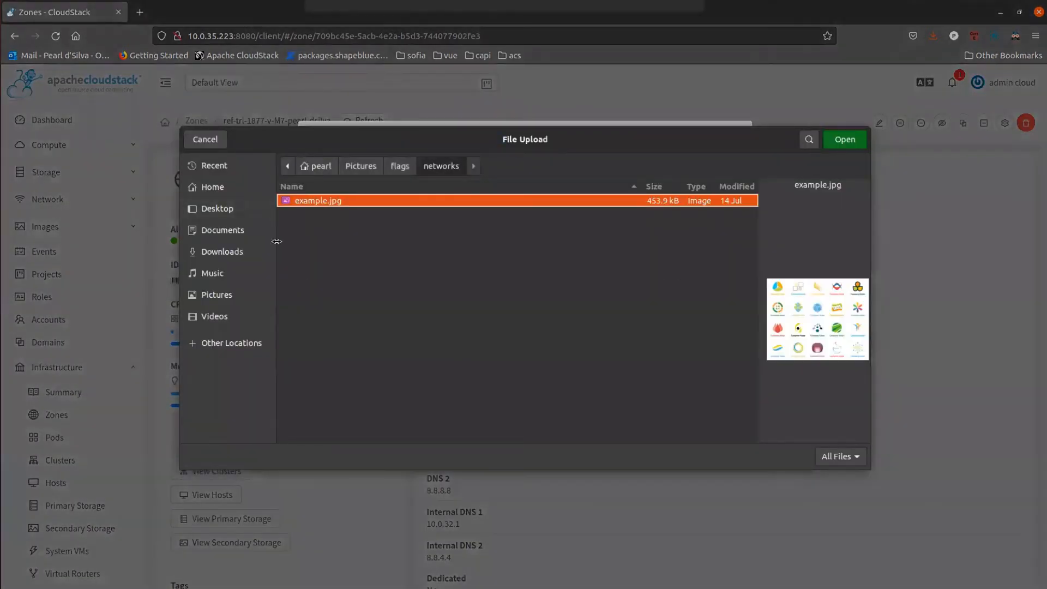
pyautogui.click(407, 170)
pyautogui.scroll(-2, 393, 350)
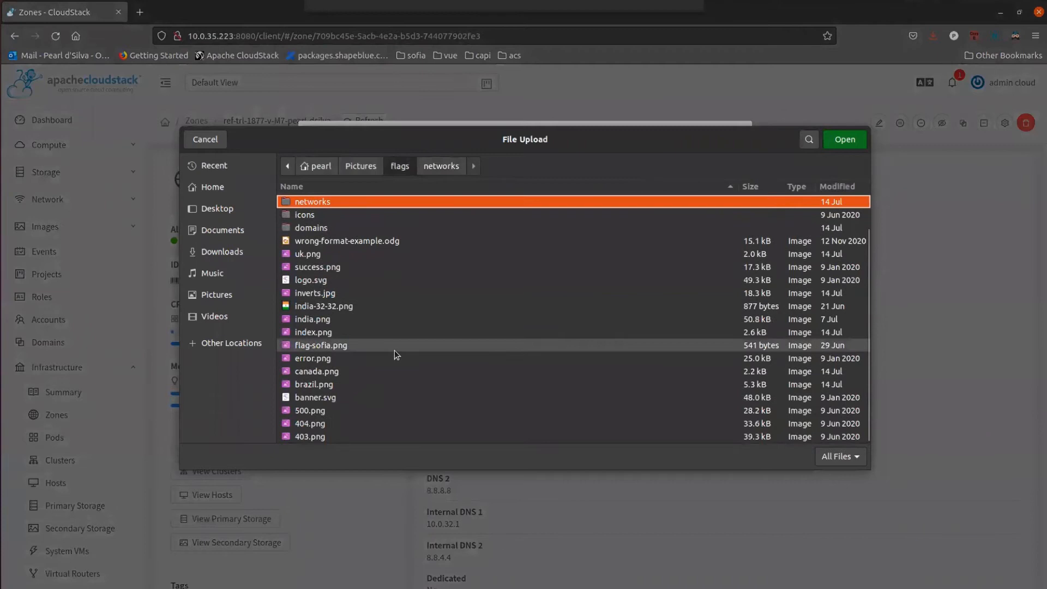
pyautogui.click(329, 373)
pyautogui.doubleClick(330, 376)
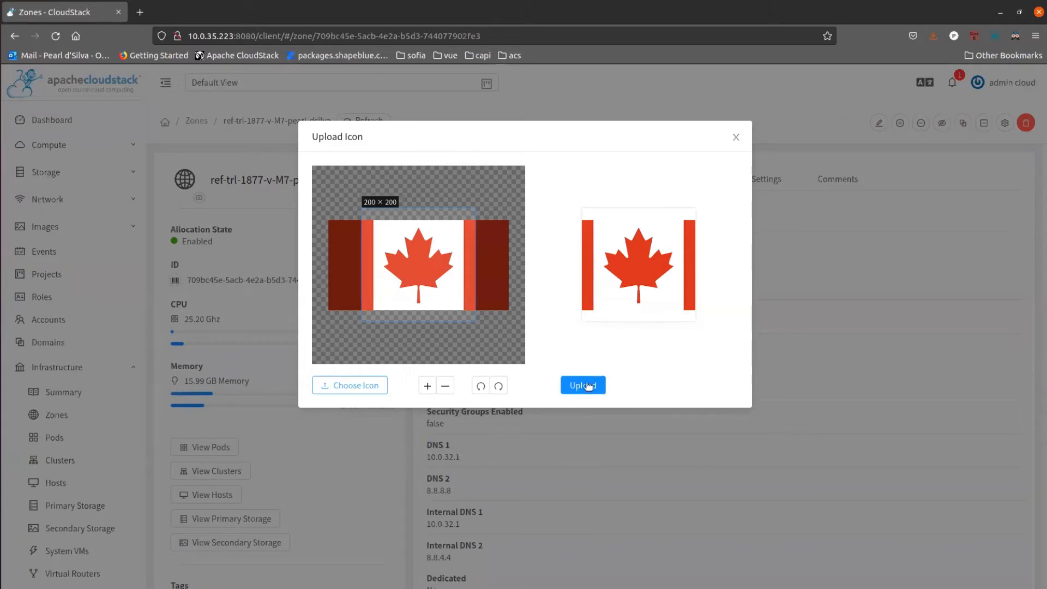
# Scale the flag down within the 200 × 200 crop area, keep it upright, and upload it as the zone's icon
pyautogui.click(444, 387)
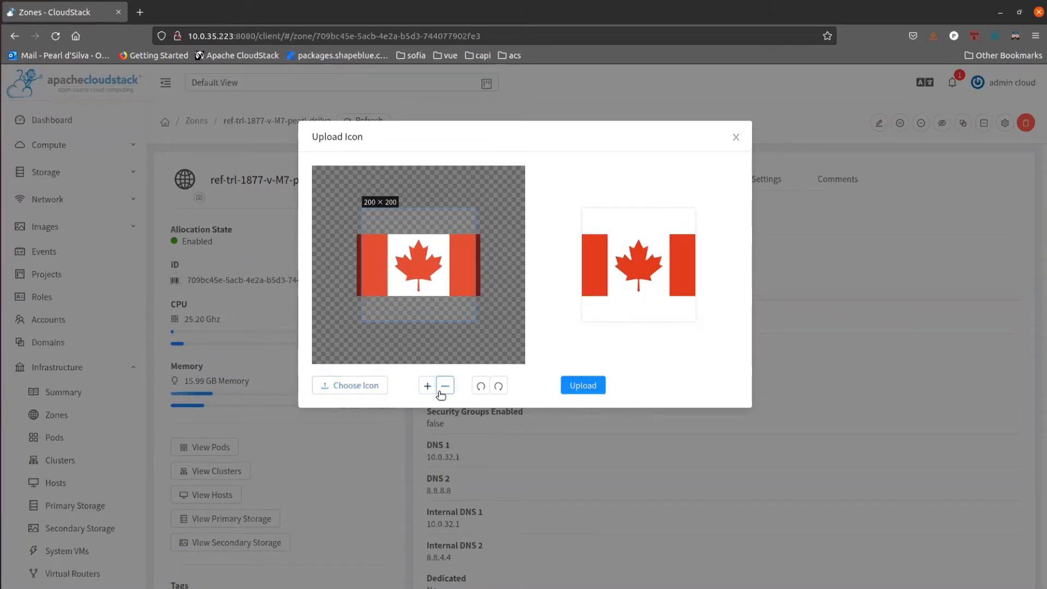
pyautogui.click(428, 386)
pyautogui.click(445, 386)
pyautogui.click(499, 386)
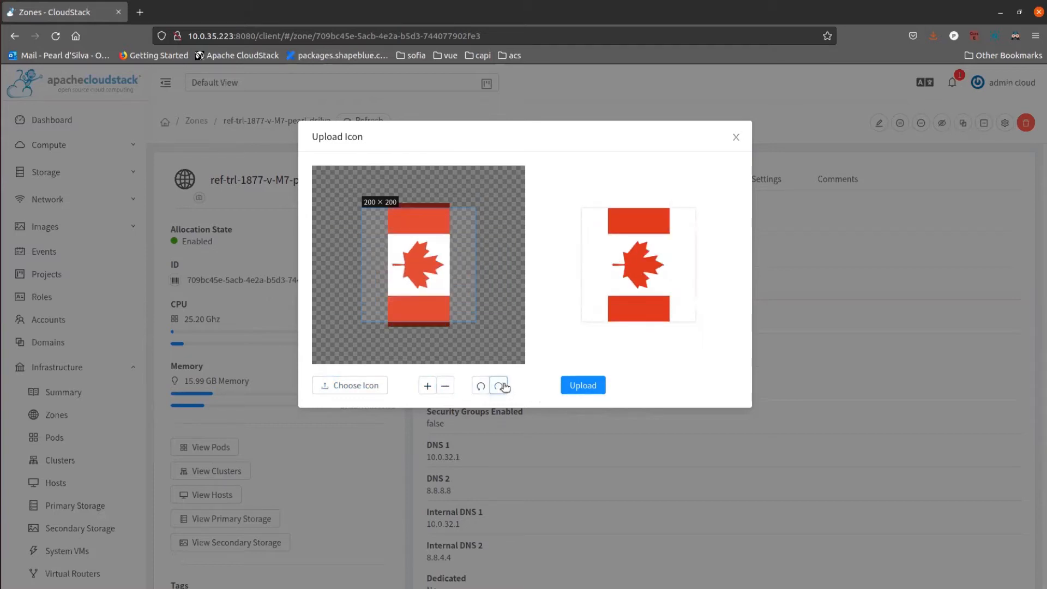
pyautogui.click(500, 386)
pyautogui.click(499, 386)
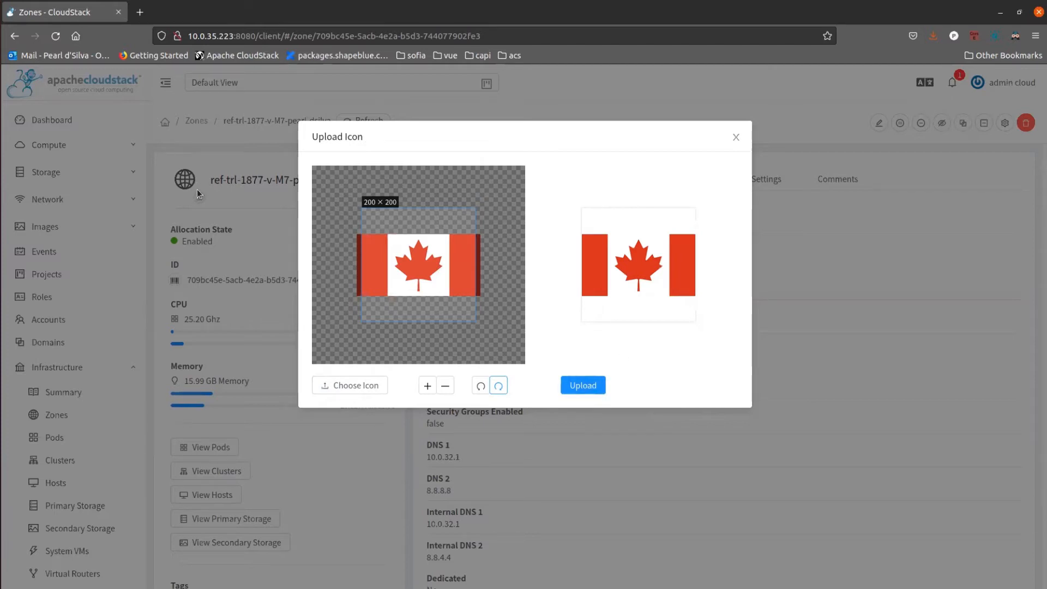
pyautogui.click(598, 387)
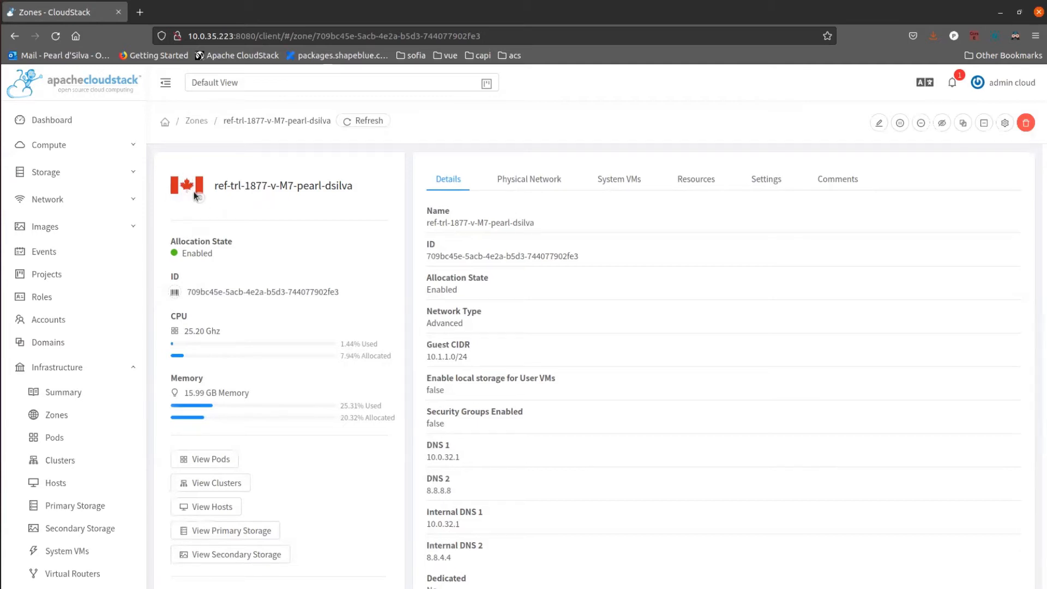
# Review the zone's uploaded flag icon and delete it
pyautogui.click(194, 191)
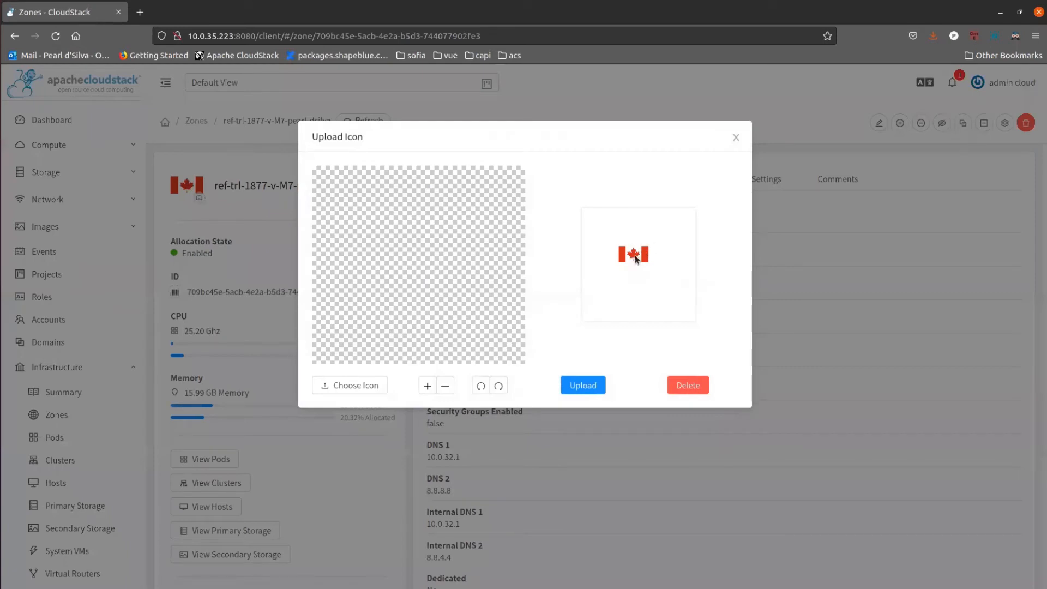
pyautogui.click(736, 137)
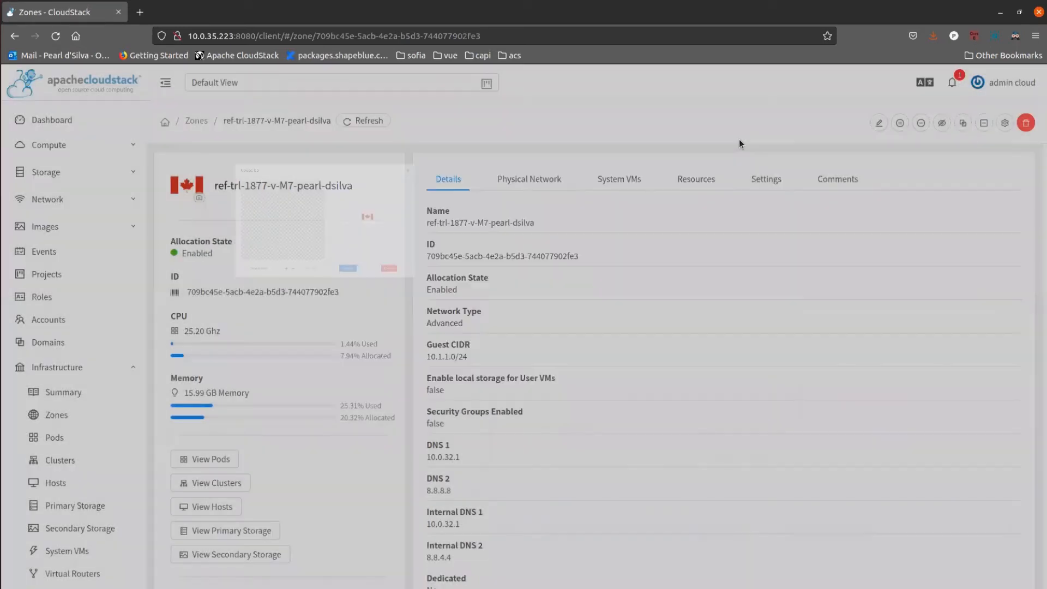
pyautogui.click(180, 189)
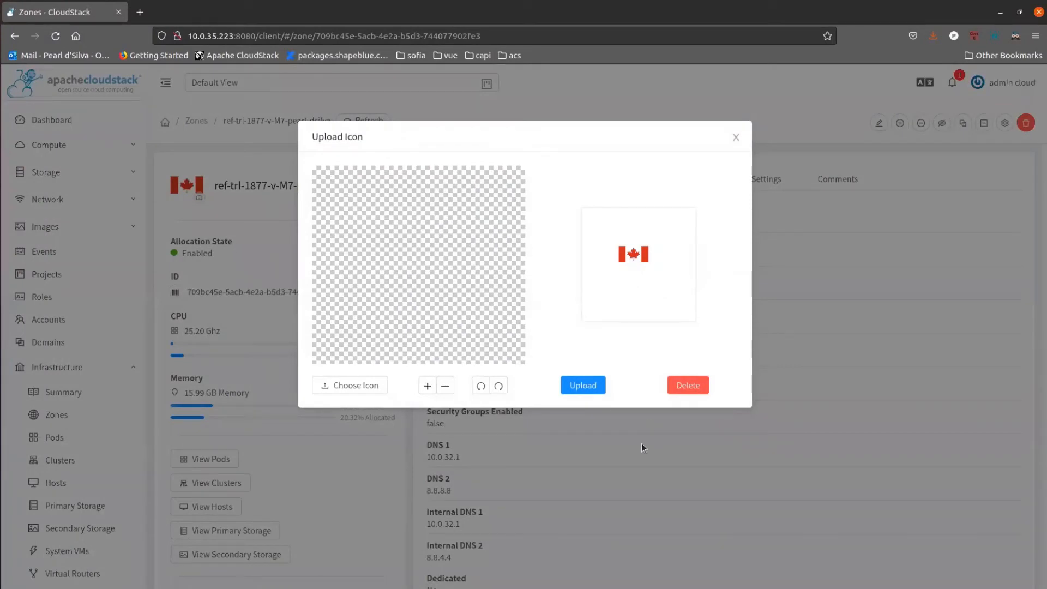
pyautogui.click(688, 386)
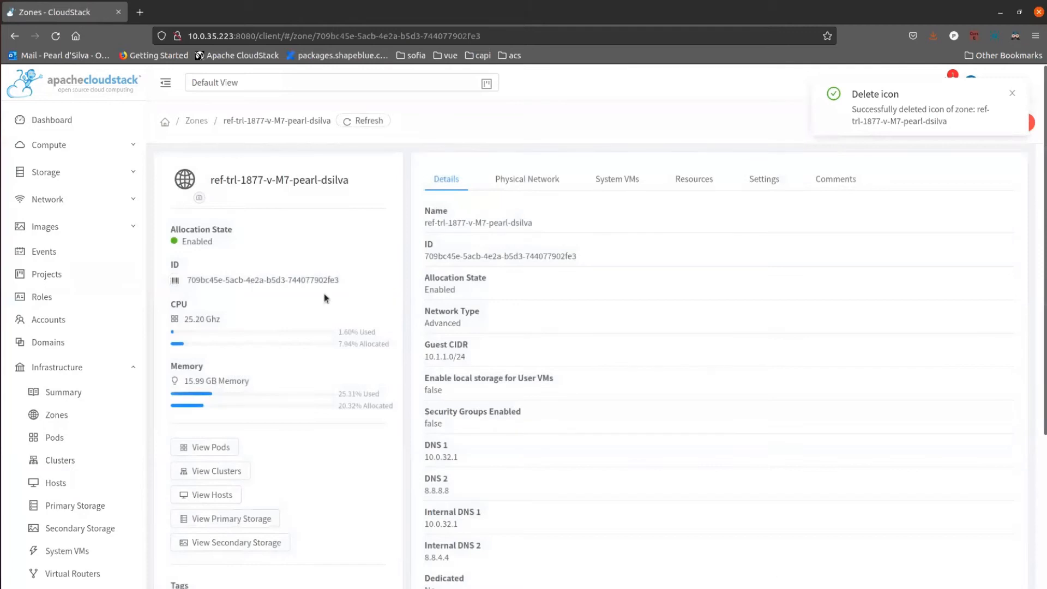
# Upload canada.png as the zone's icon again, scaled down to fit the 200 × 200 crop area
pyautogui.click(199, 197)
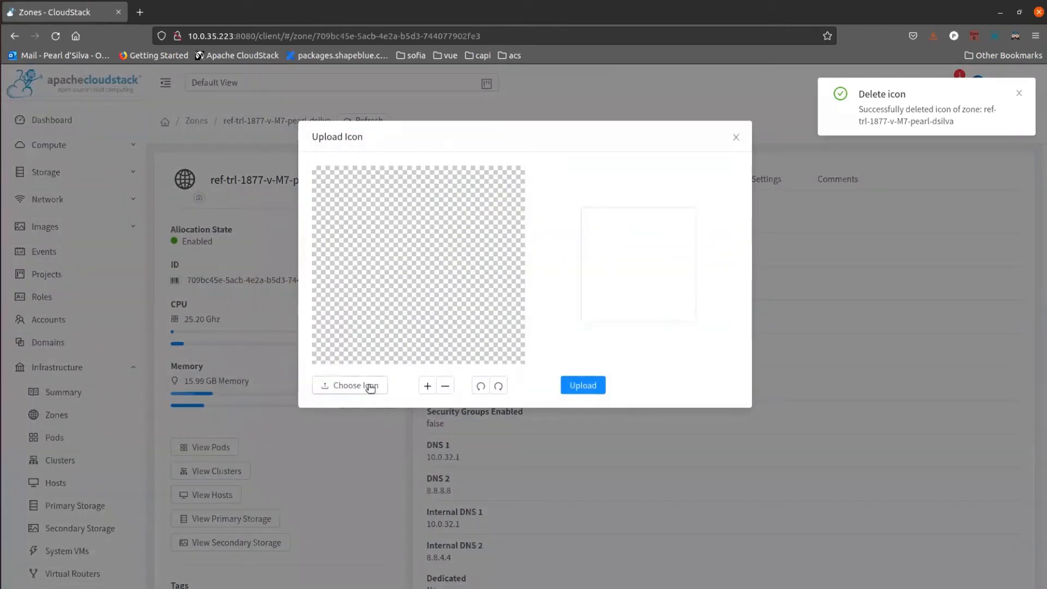
pyautogui.click(370, 387)
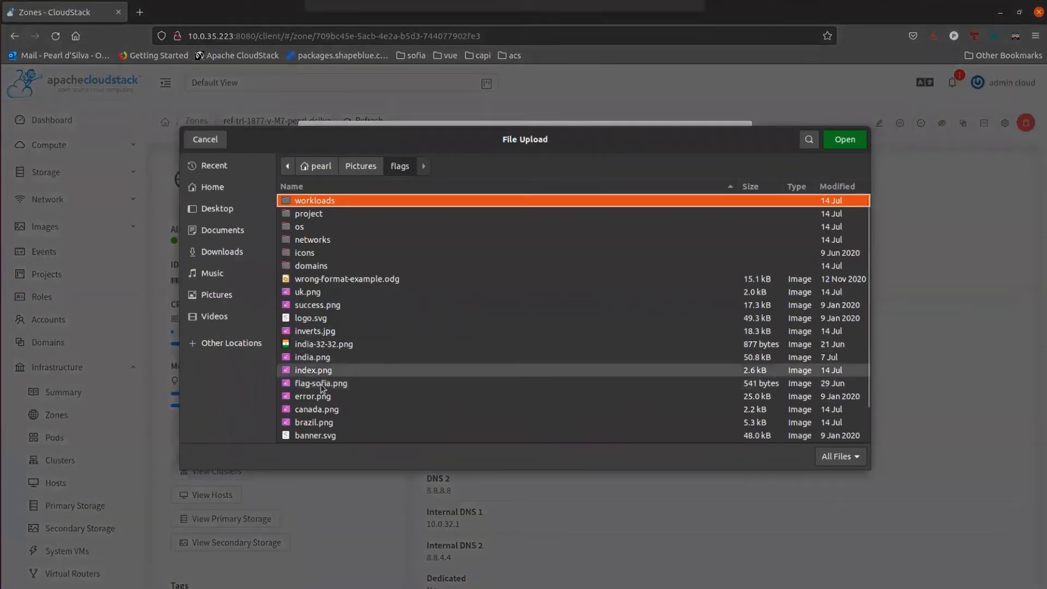
pyautogui.click(314, 409)
pyautogui.click(845, 139)
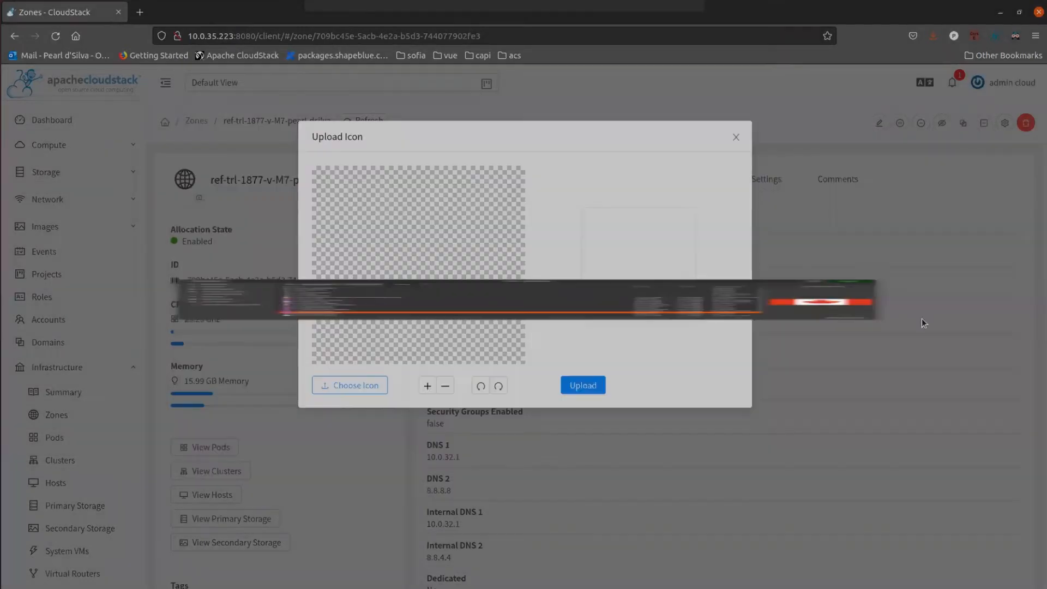
pyautogui.click(445, 385)
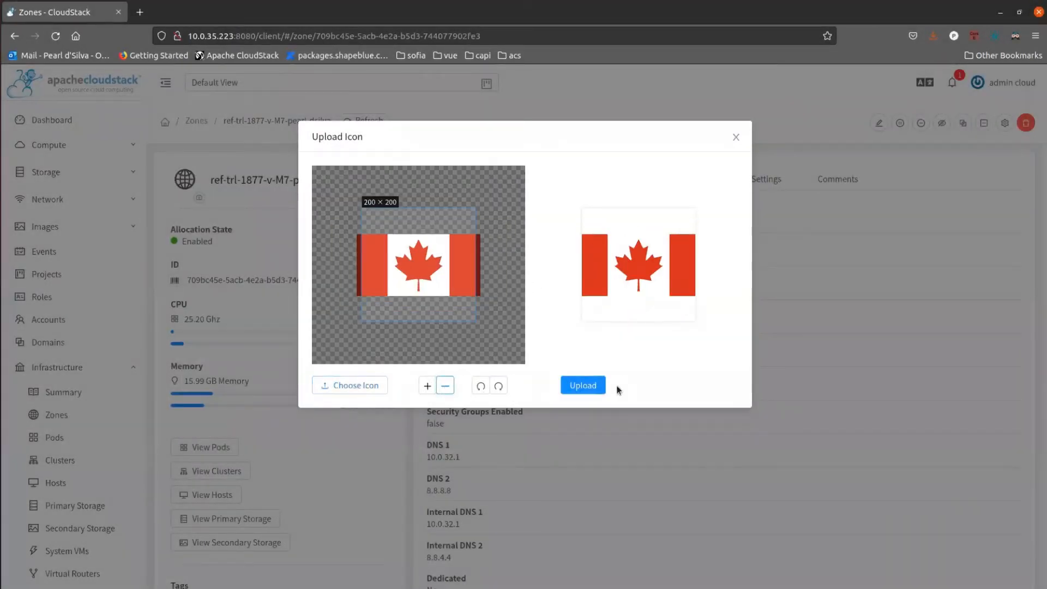
pyautogui.click(592, 388)
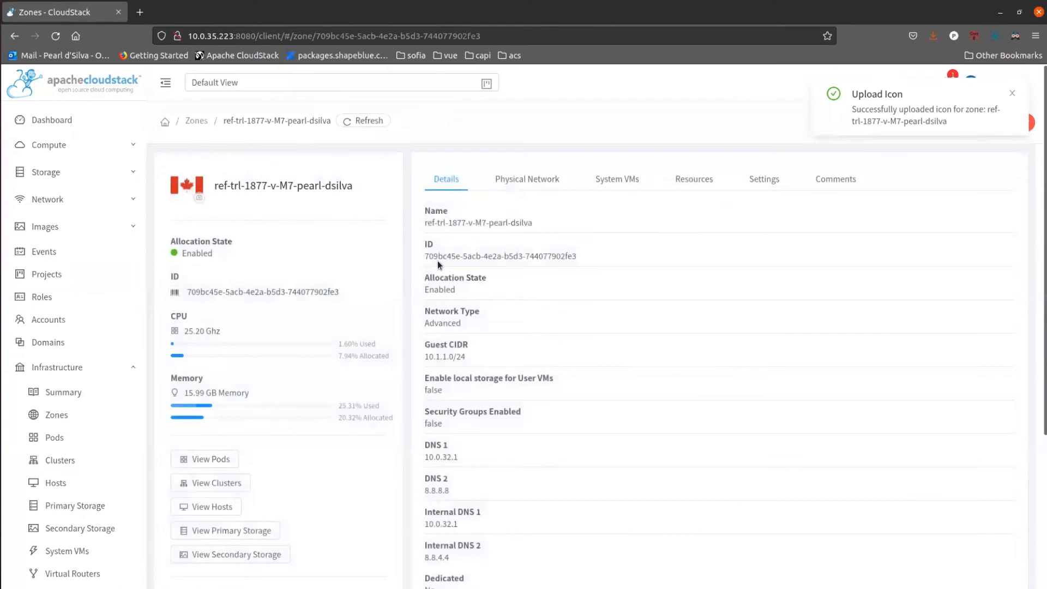
# From the zone's hosts, check how the zone icon appears in the Add Host form's zone selection, and cancel the form
pyautogui.click(211, 508)
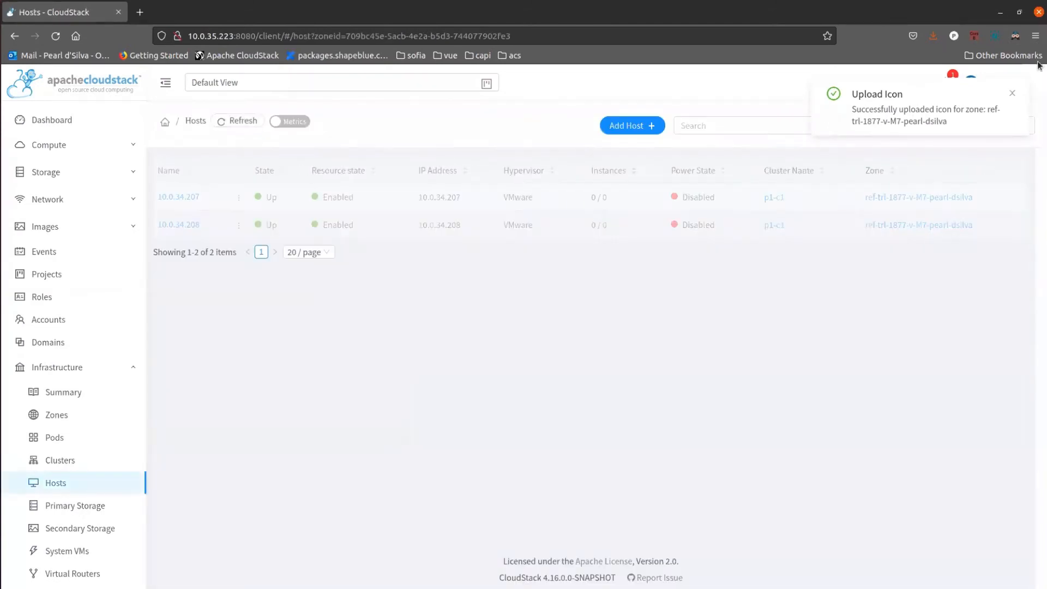
pyautogui.click(1012, 93)
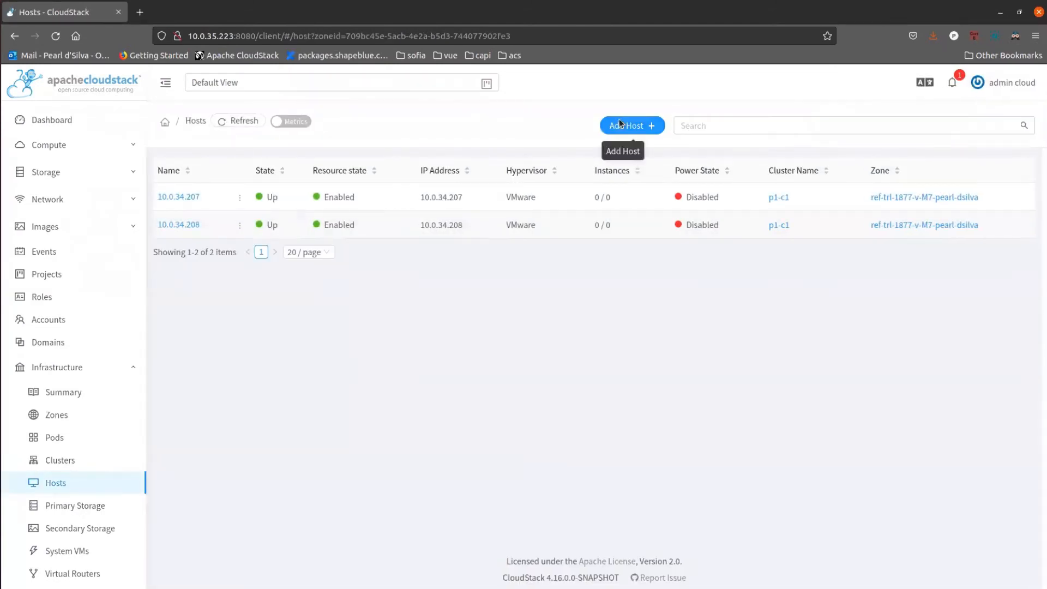
pyautogui.click(620, 123)
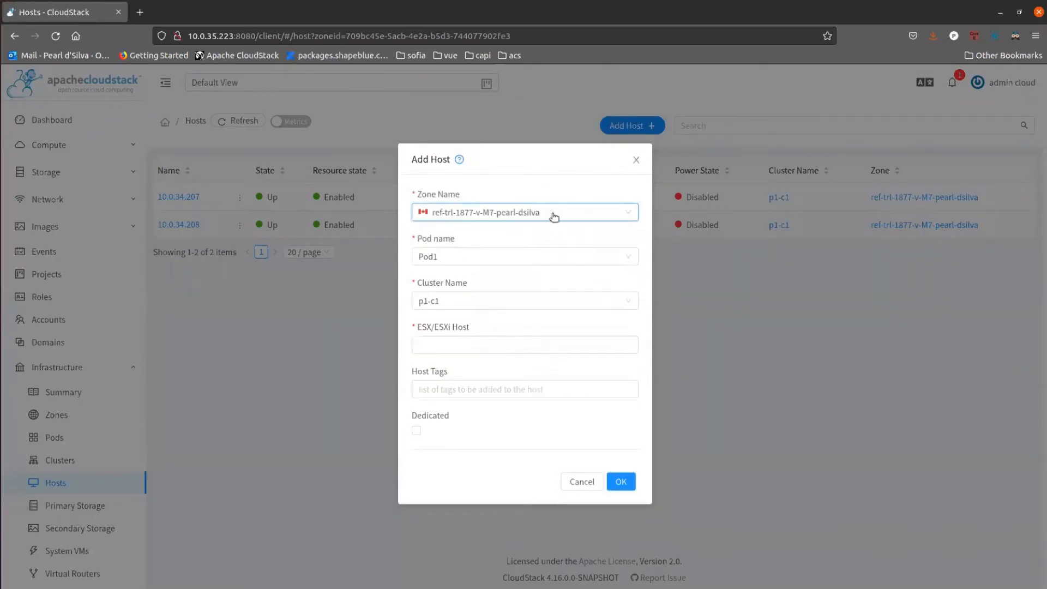
pyautogui.click(425, 214)
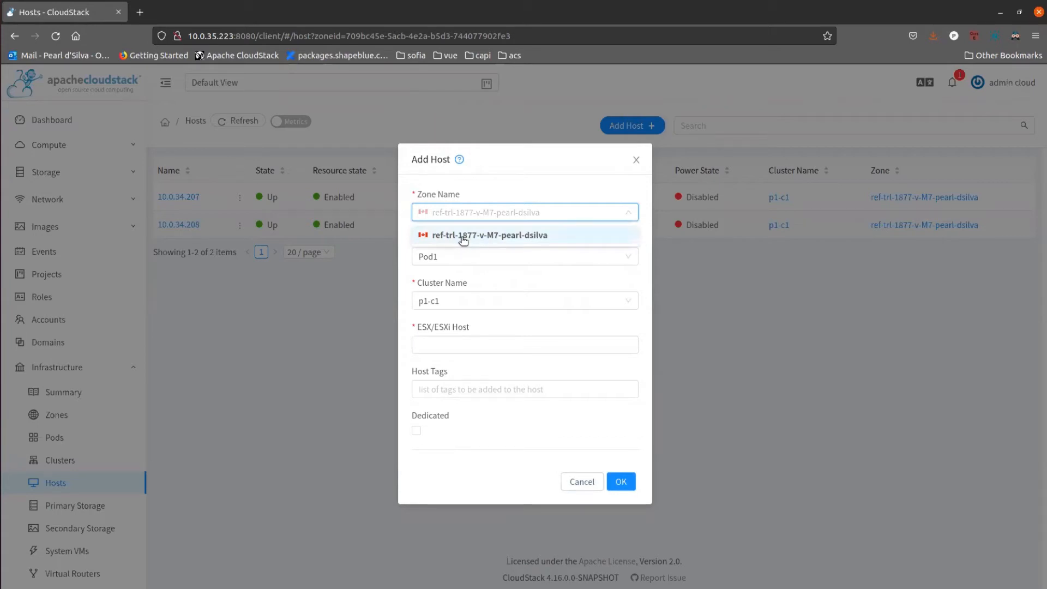
pyautogui.click(588, 483)
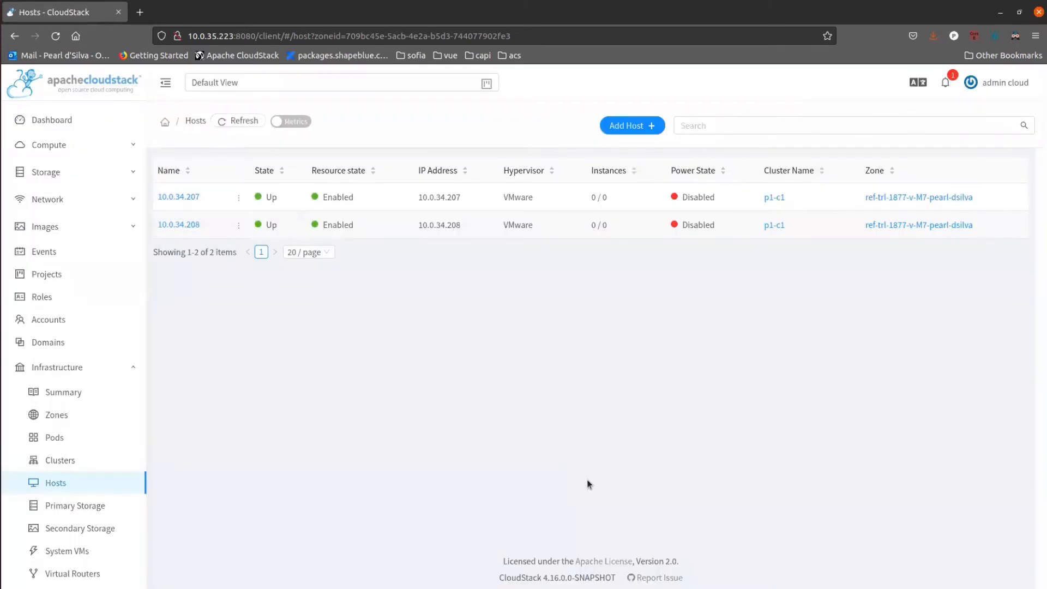
# Start a new compute instance and examine the zone icon in the deployment infrastructure section and the instance summary
pyautogui.click(66, 151)
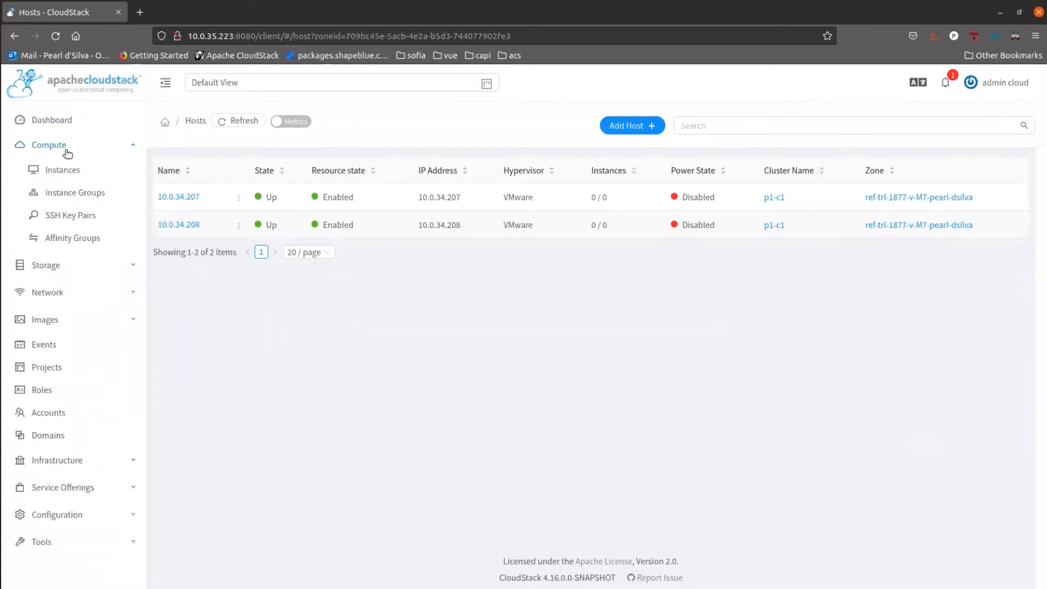
pyautogui.click(73, 170)
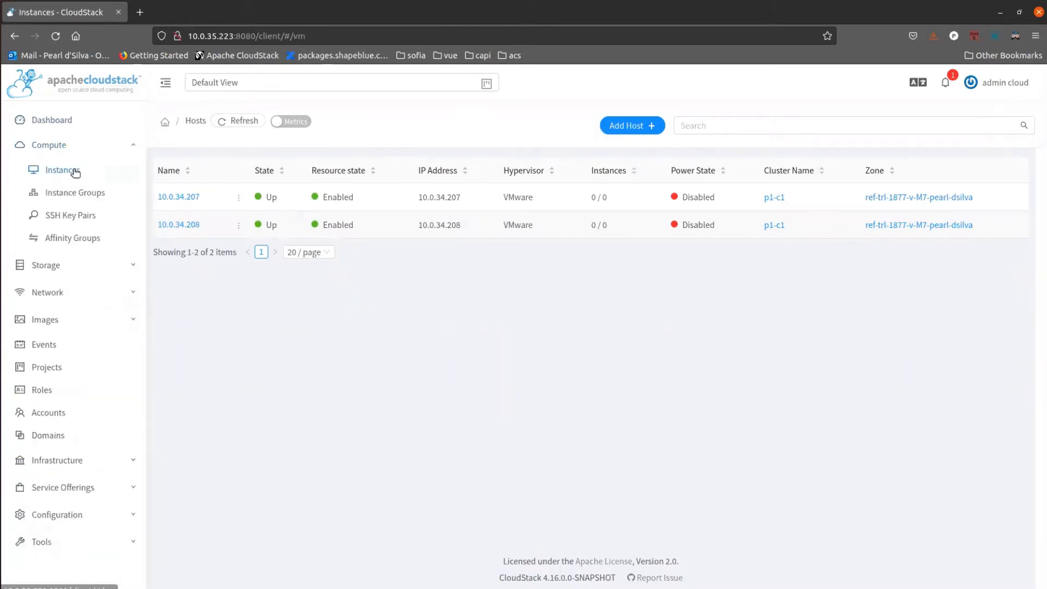
pyautogui.click(652, 127)
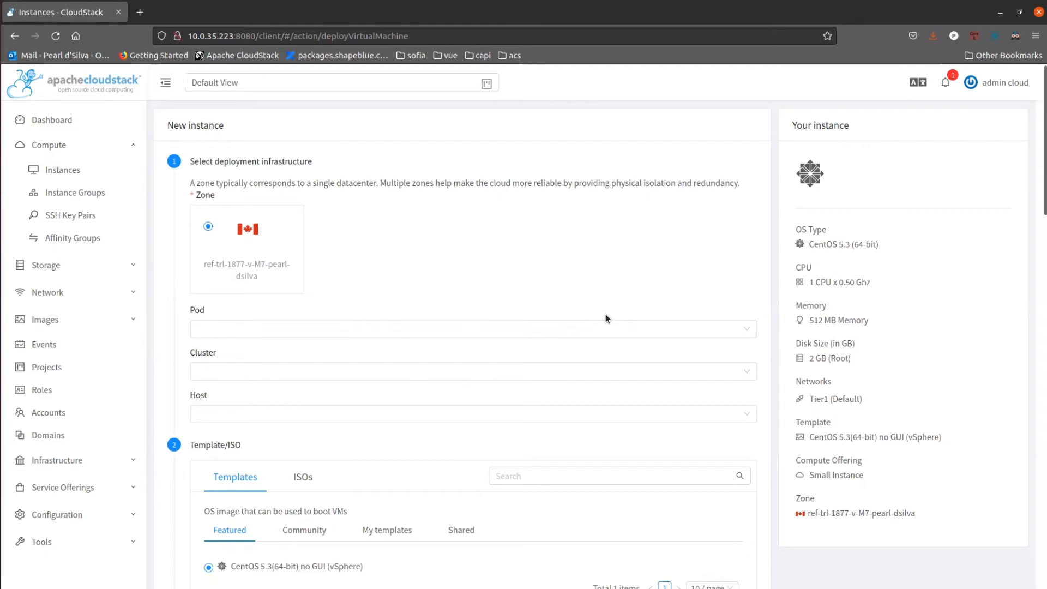
pyautogui.scroll(-2, 605, 316)
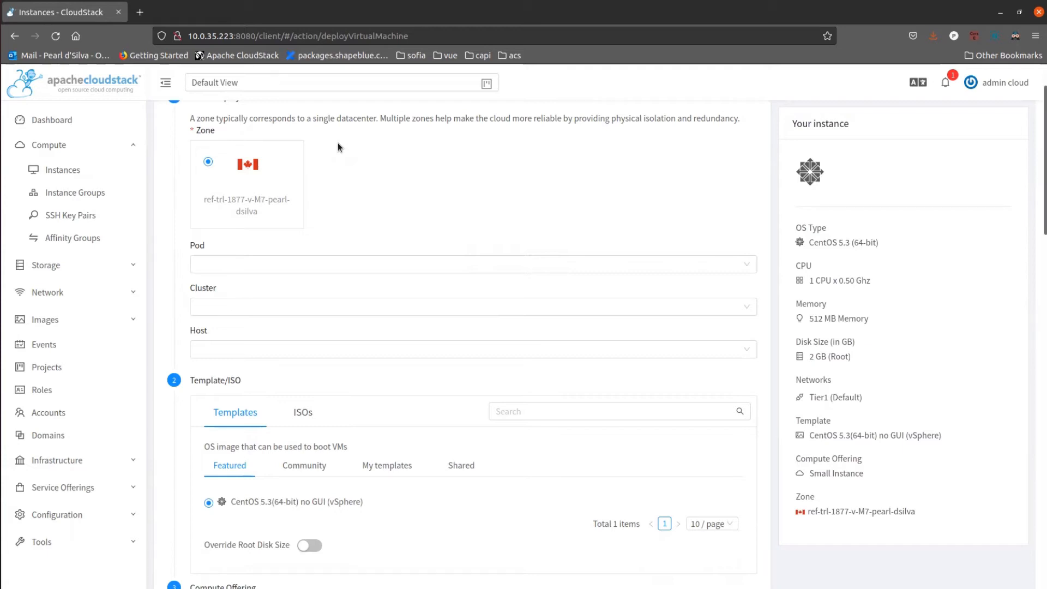
pyautogui.scroll(2, 450, 274)
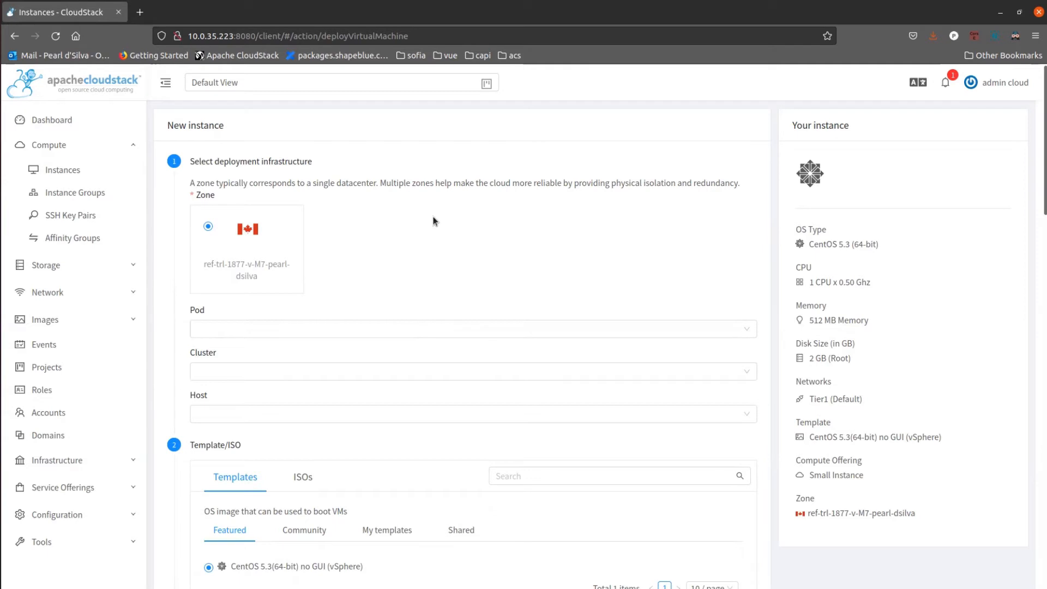
pyautogui.doubleClick(904, 512)
# Open qa.cloudstack.cloud:8080/client in a new browser tab and log in as admin with the saved password
pyautogui.click(140, 12)
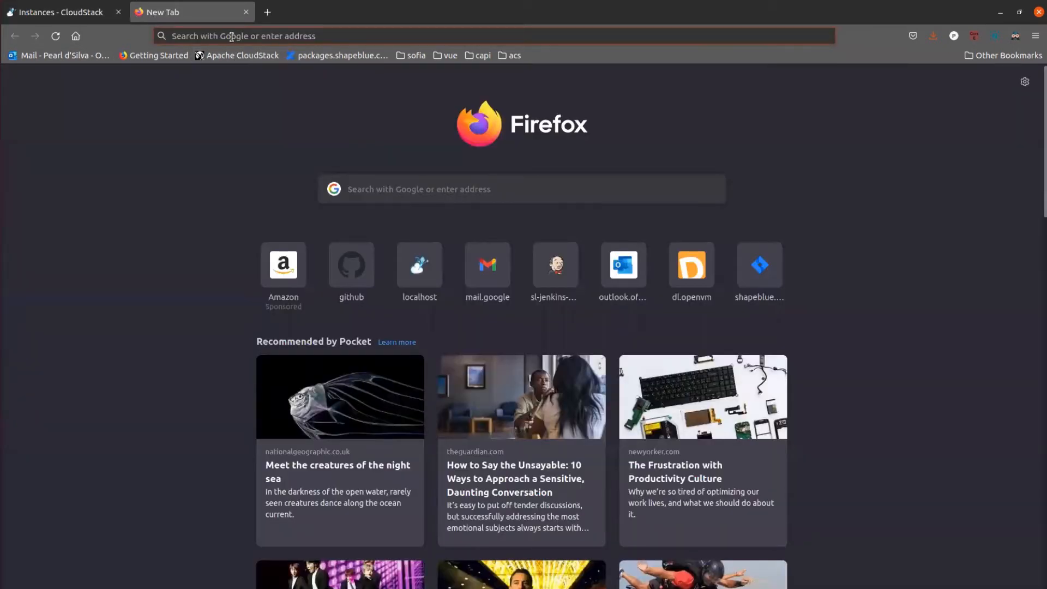
pyautogui.write('qa')
pyautogui.press('Return')
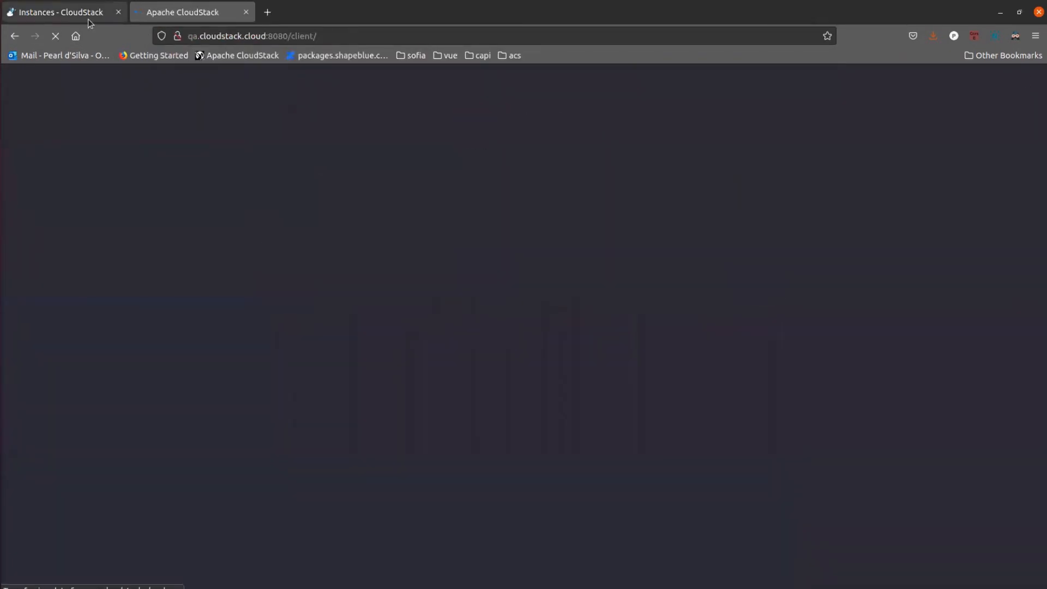
pyautogui.click(89, 20)
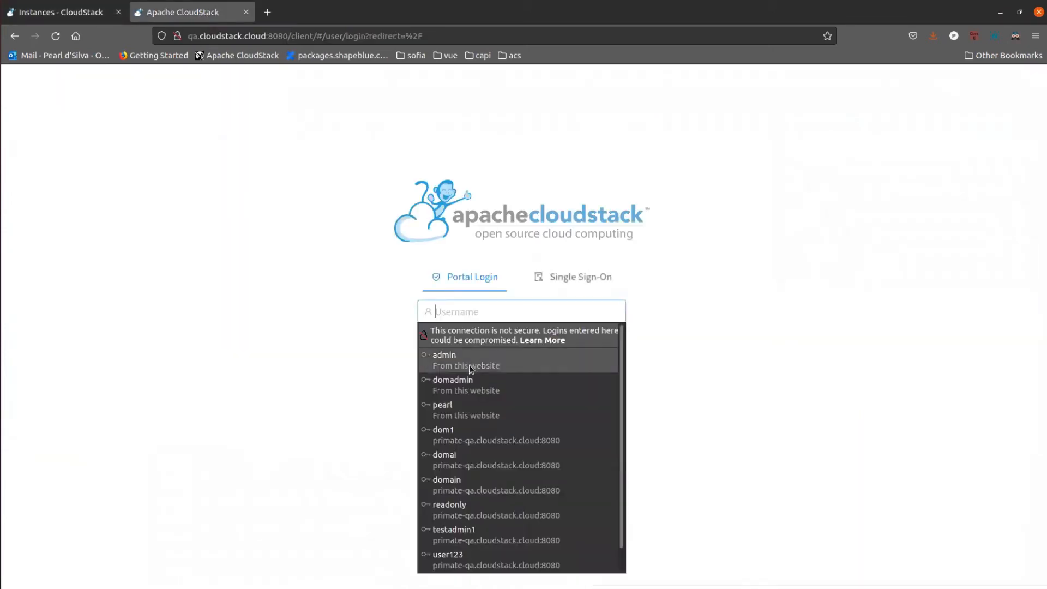
pyautogui.click(464, 361)
pyautogui.click(455, 392)
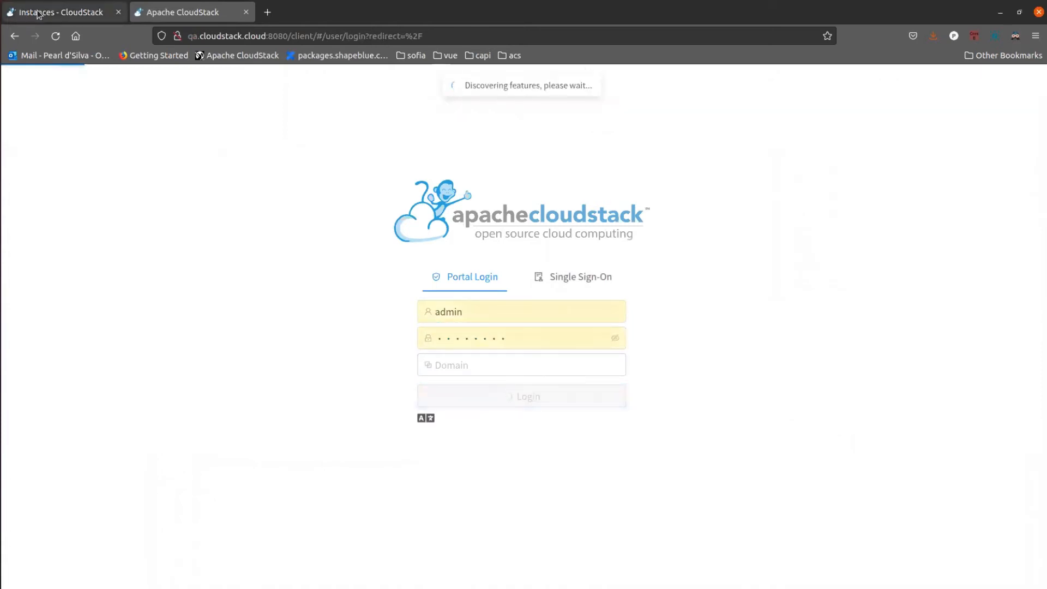
# Return to the first cloud's new instance form, name the instance Test, and launch the virtual machine
pyautogui.click(38, 14)
pyautogui.scroll(-5, 398, 283)
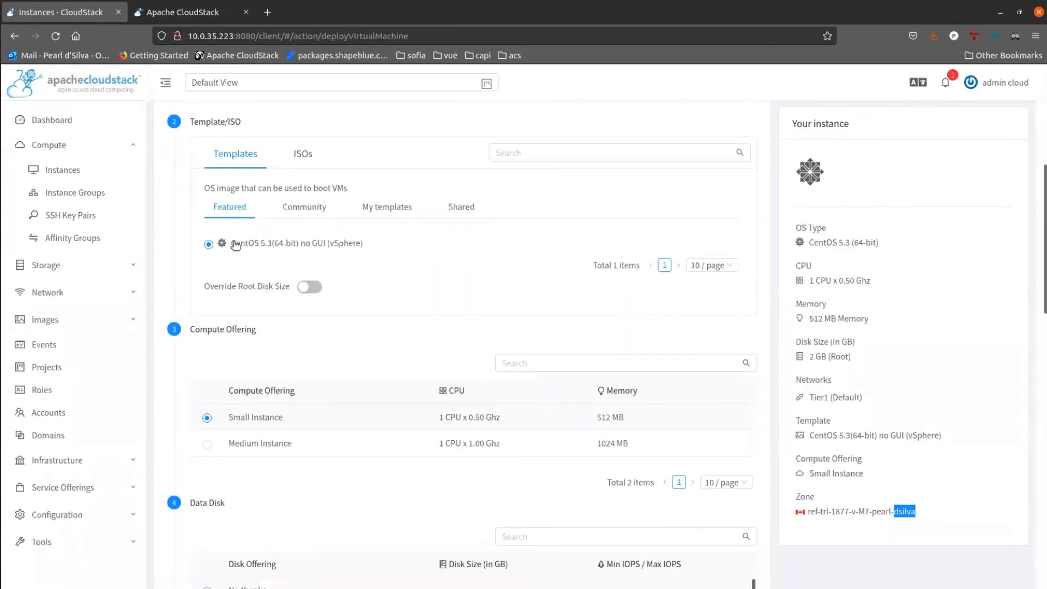
pyautogui.scroll(-15, 495, 318)
pyautogui.click(494, 317)
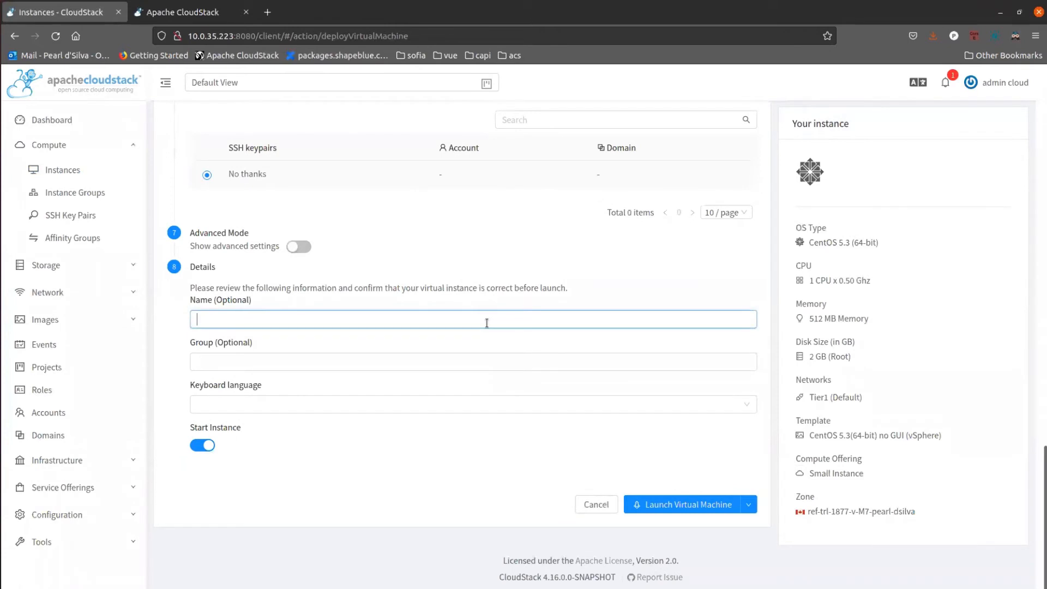
pyautogui.write('Te')
pyautogui.scroll(8, 488, 327)
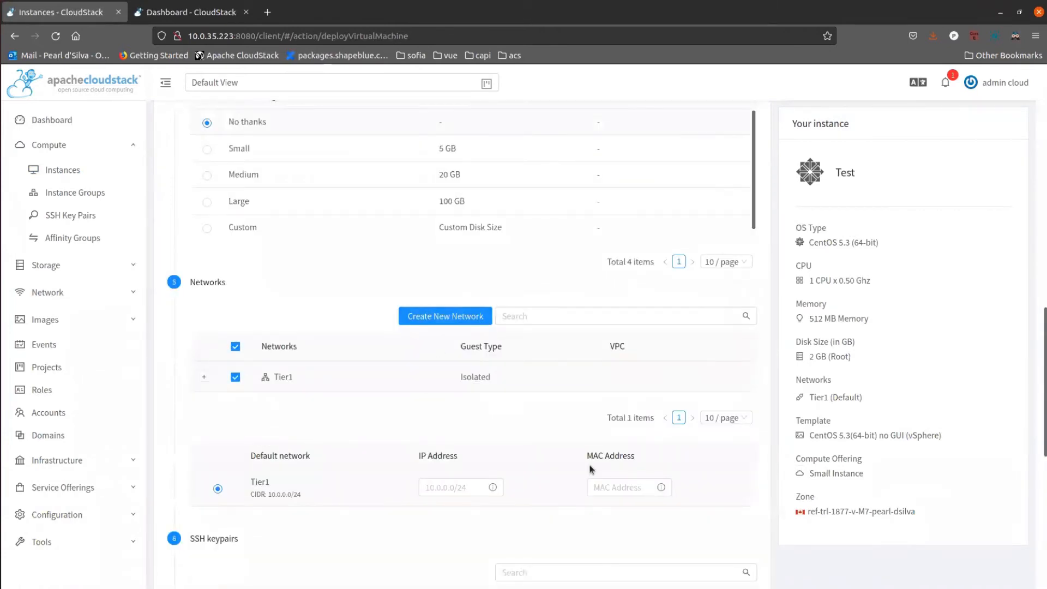
pyautogui.scroll(-8, 591, 466)
pyautogui.click(666, 500)
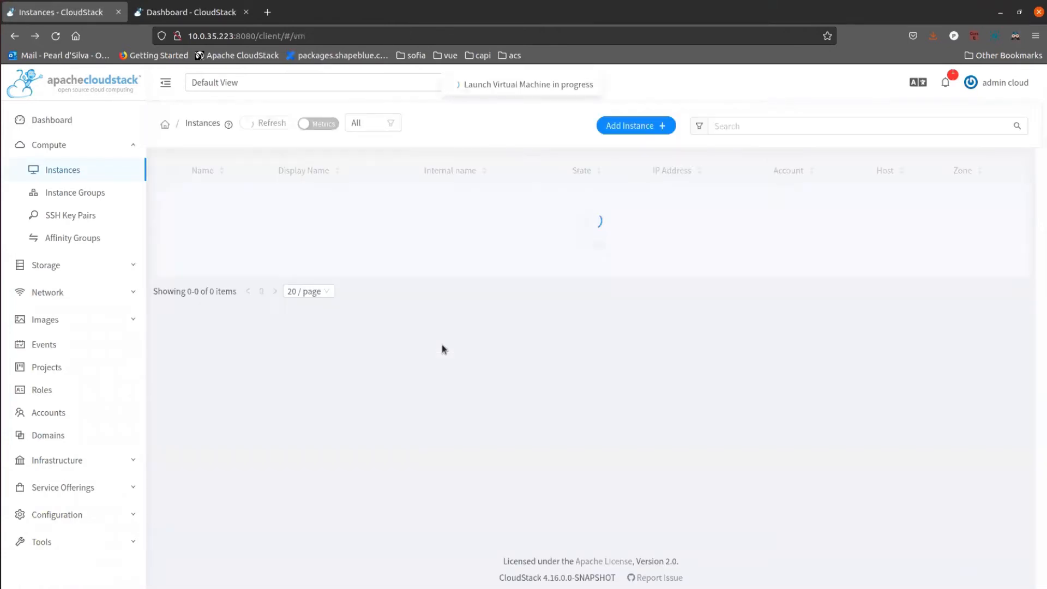
# In the qa.cloudstack.cloud portal, start a new compute instance and examine the icons in its zone selection
pyautogui.click(203, 19)
pyautogui.click(75, 143)
pyautogui.click(68, 170)
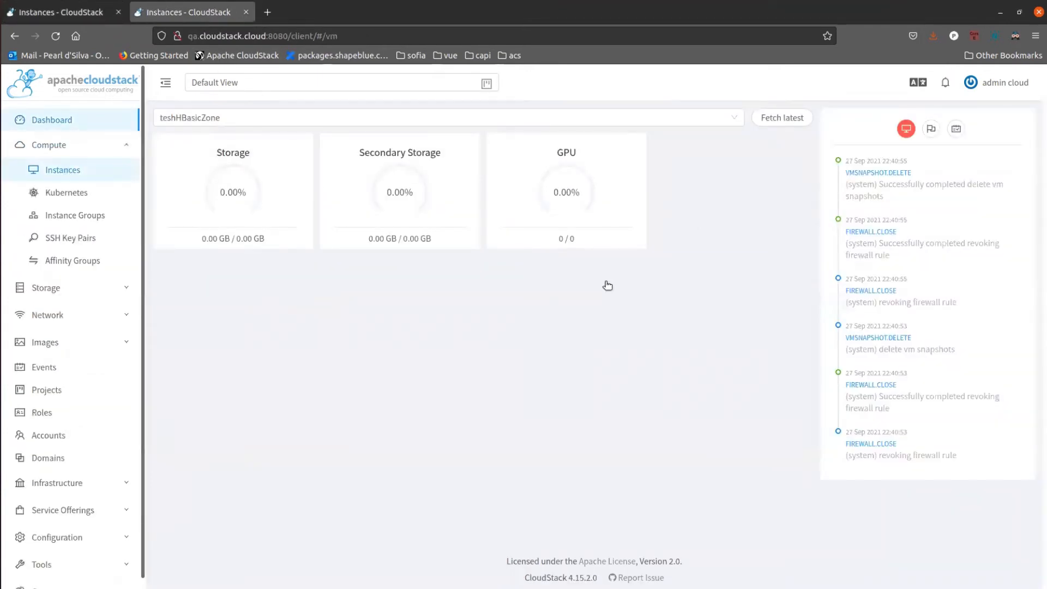
pyautogui.click(641, 125)
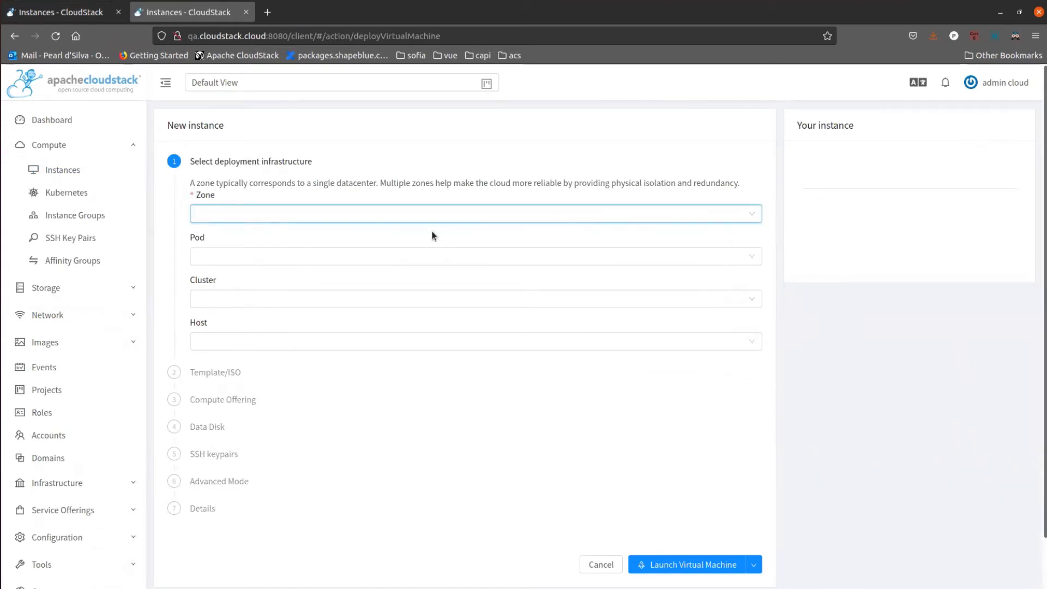
pyautogui.click(694, 219)
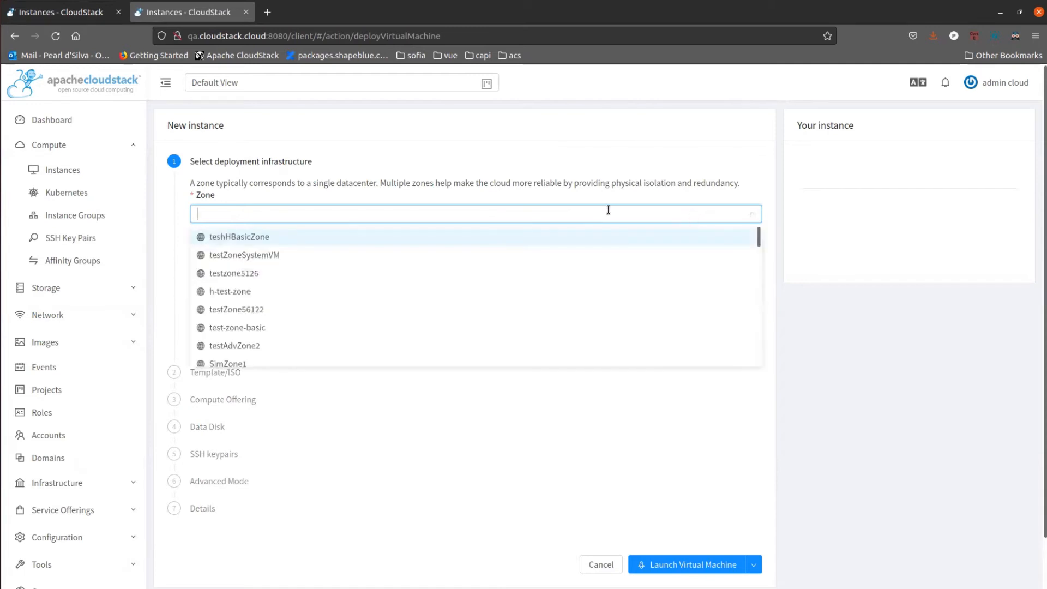
pyautogui.scroll(-1, 244, 327)
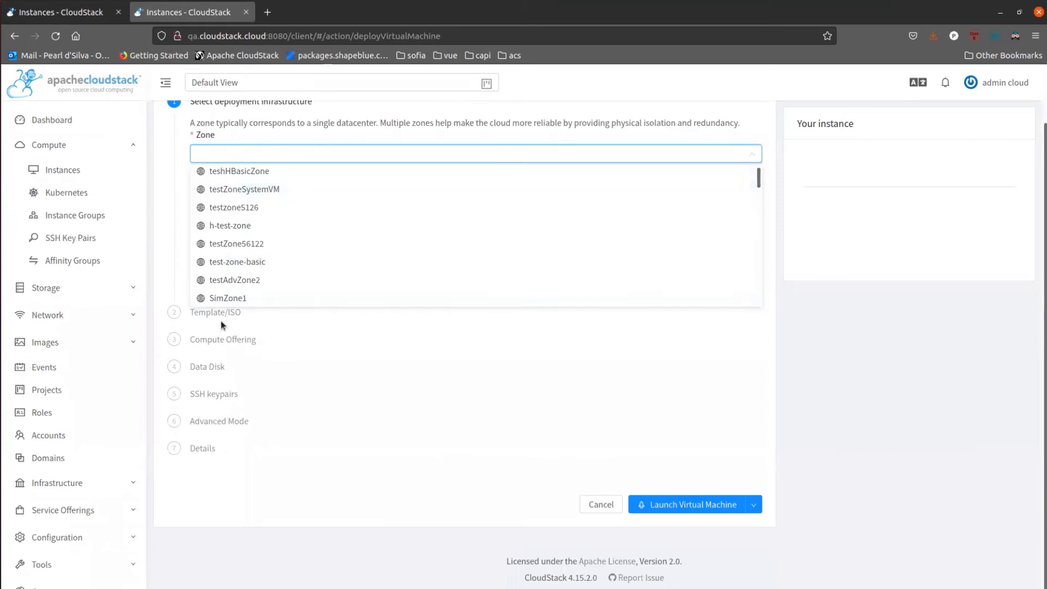
pyautogui.scroll(1, 401, 380)
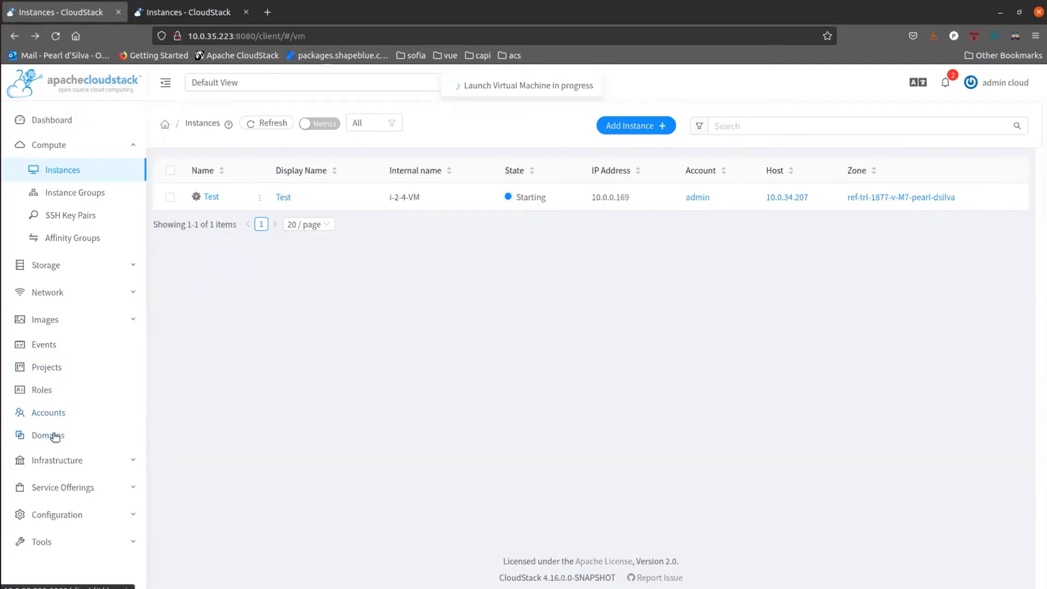
# Open the admin account on the first cloud and choose example.png from the flags/project folder for its icon
pyautogui.click(56, 415)
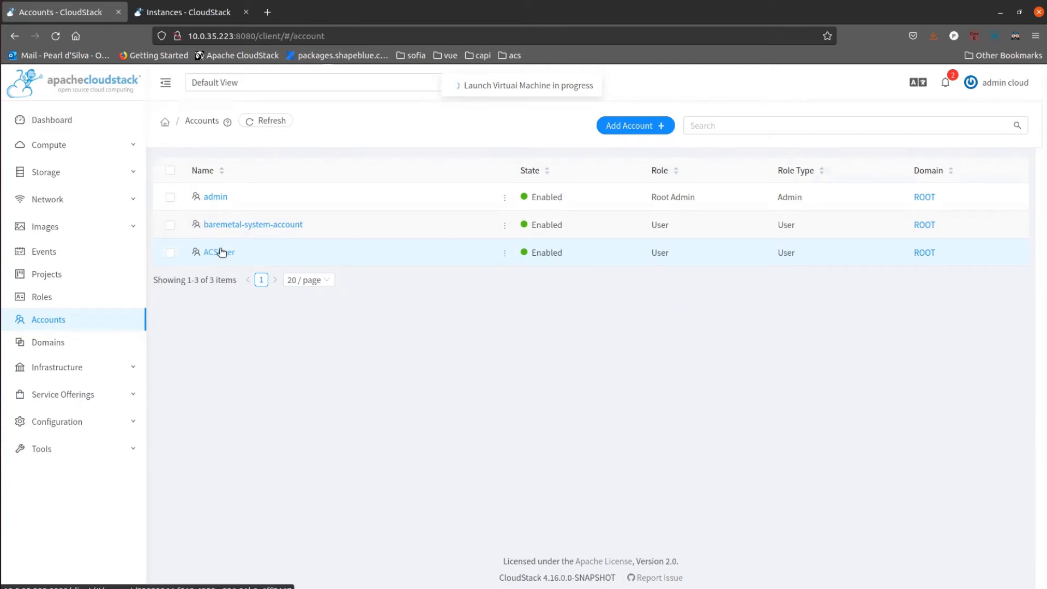
pyautogui.click(220, 251)
pyautogui.click(211, 120)
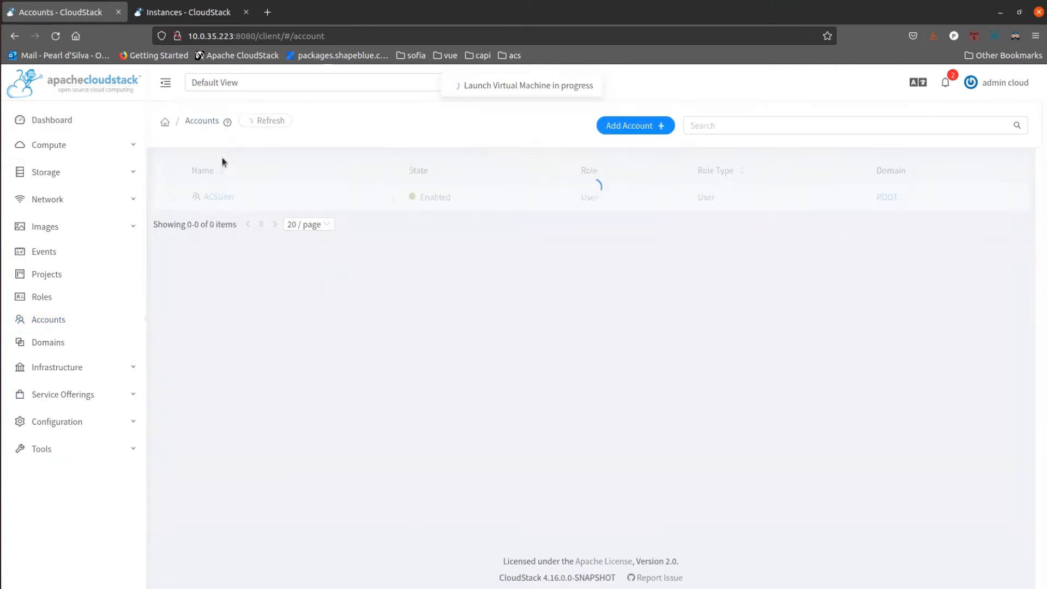
pyautogui.click(216, 198)
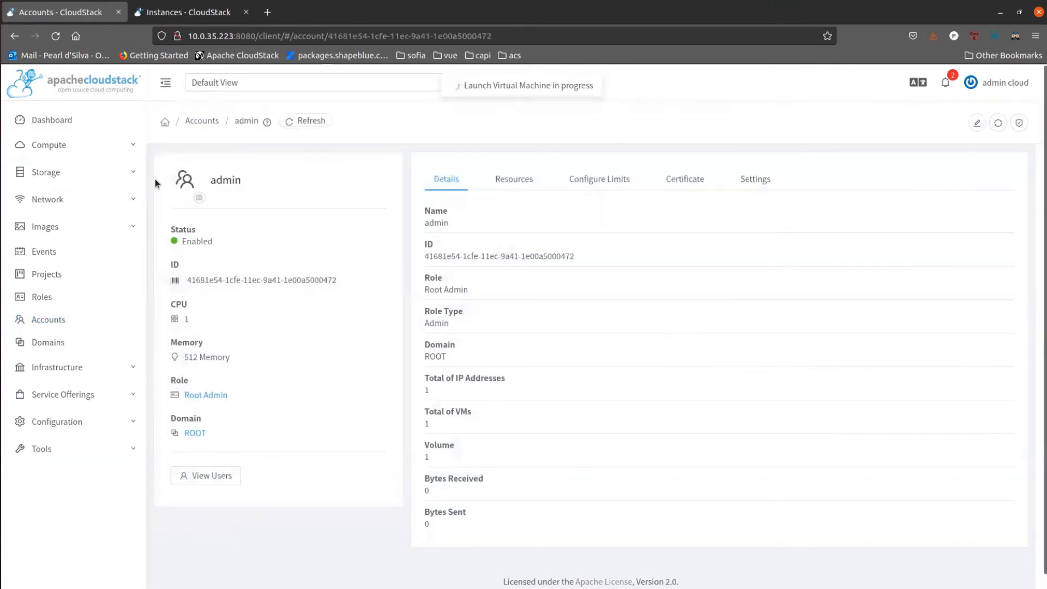
pyautogui.click(202, 201)
pyautogui.click(360, 381)
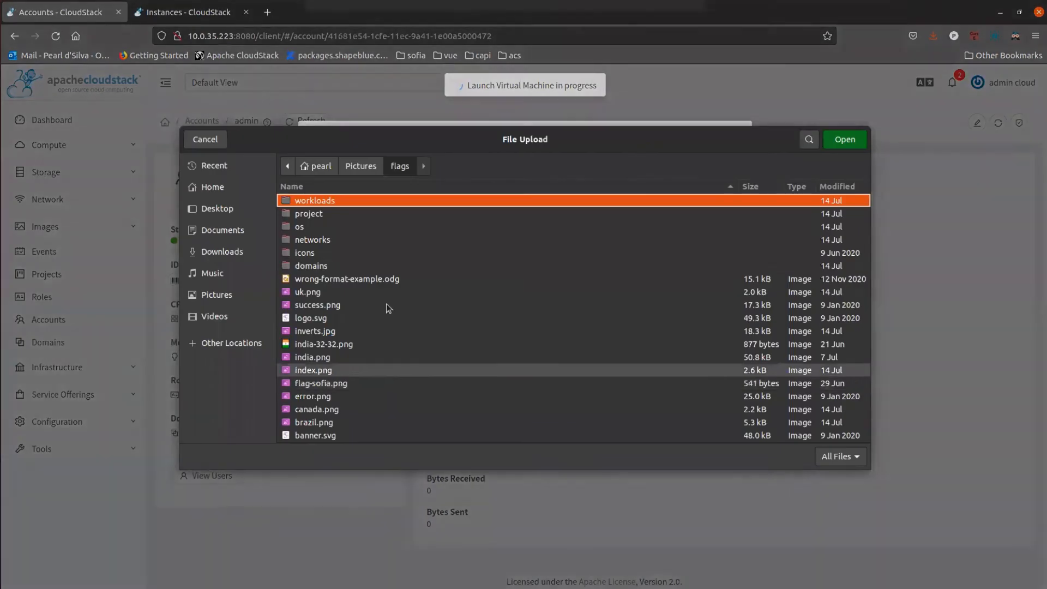
pyautogui.doubleClick(321, 213)
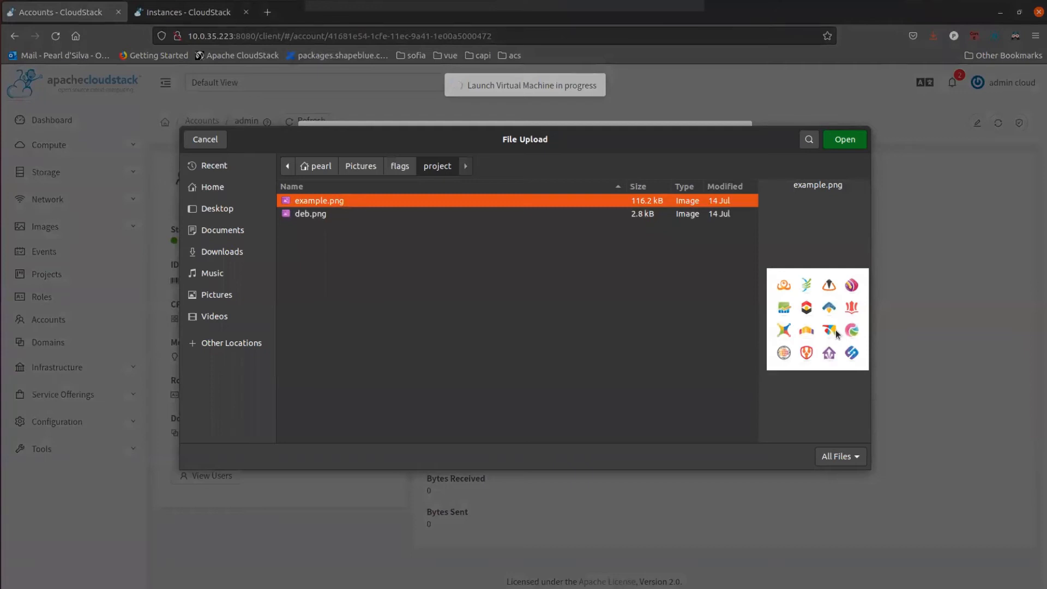
pyautogui.click(857, 140)
# Enlarge the image, fit the red, yellow and blue logo into the 200 × 200 crop area, and upload it as the account icon
pyautogui.click(428, 386)
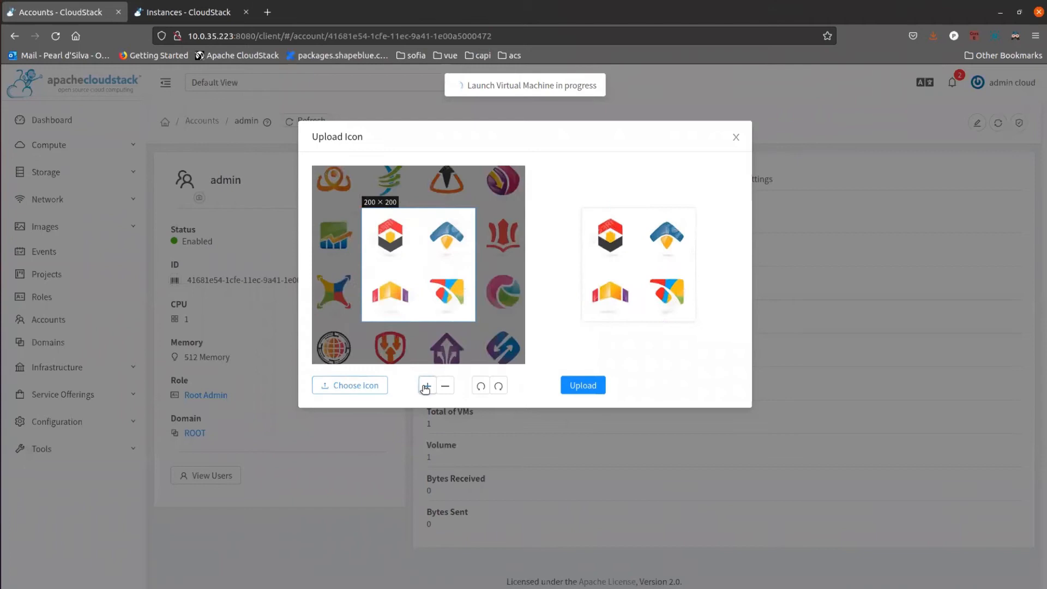
pyautogui.click(427, 386)
pyautogui.moveTo(434, 277); pyautogui.dragTo(502, 326)
pyautogui.click(427, 385)
pyautogui.click(428, 385)
pyautogui.moveTo(374, 323); pyautogui.dragTo(365, 319)
pyautogui.click(571, 387)
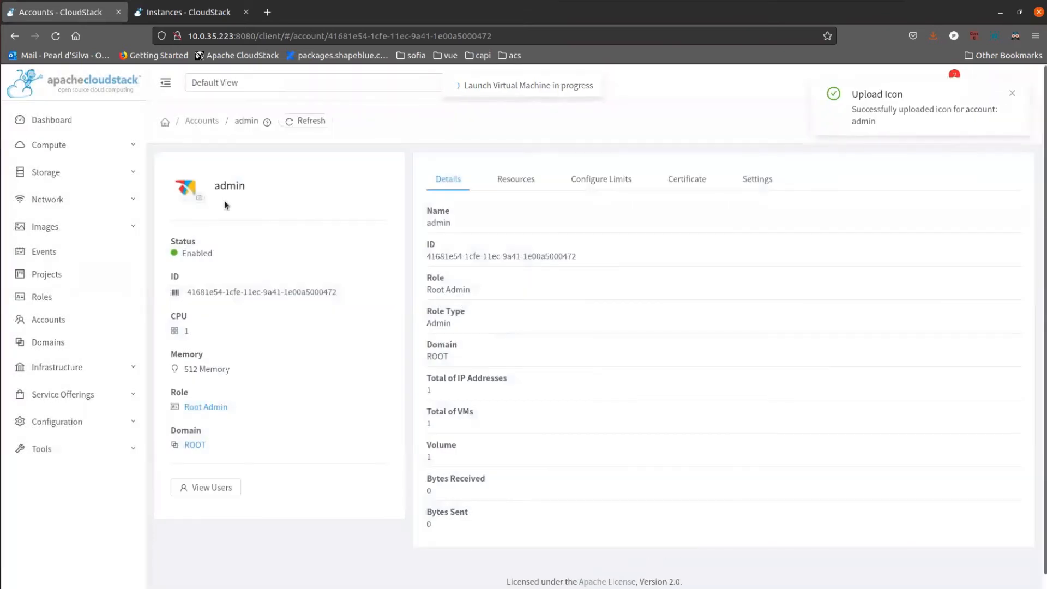
pyautogui.click(1012, 93)
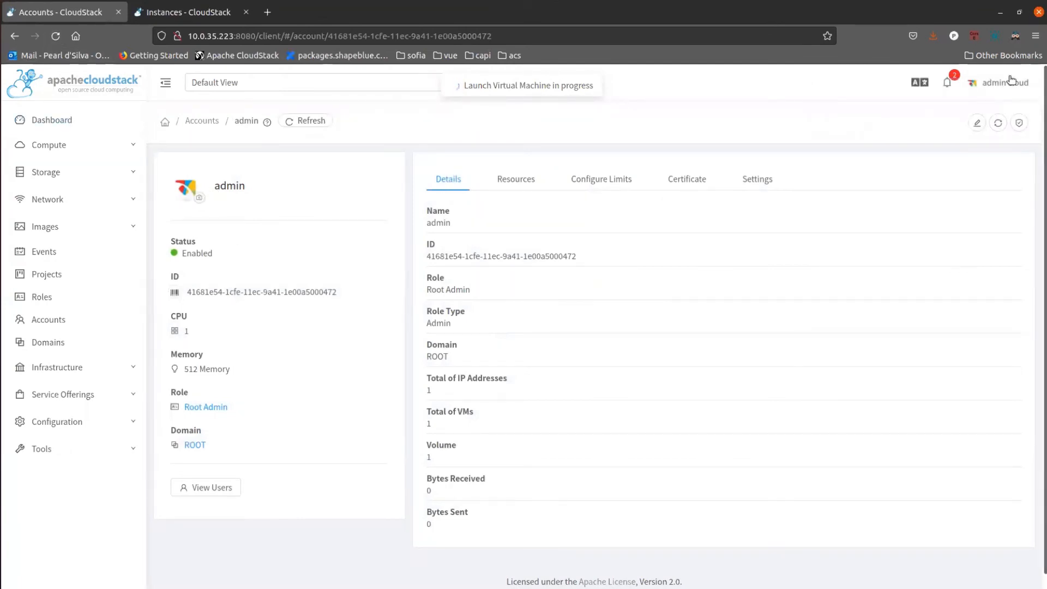
# Check the account icon beside the profile name, in the account's user list, and on the admin user's details
pyautogui.moveTo(977, 81)
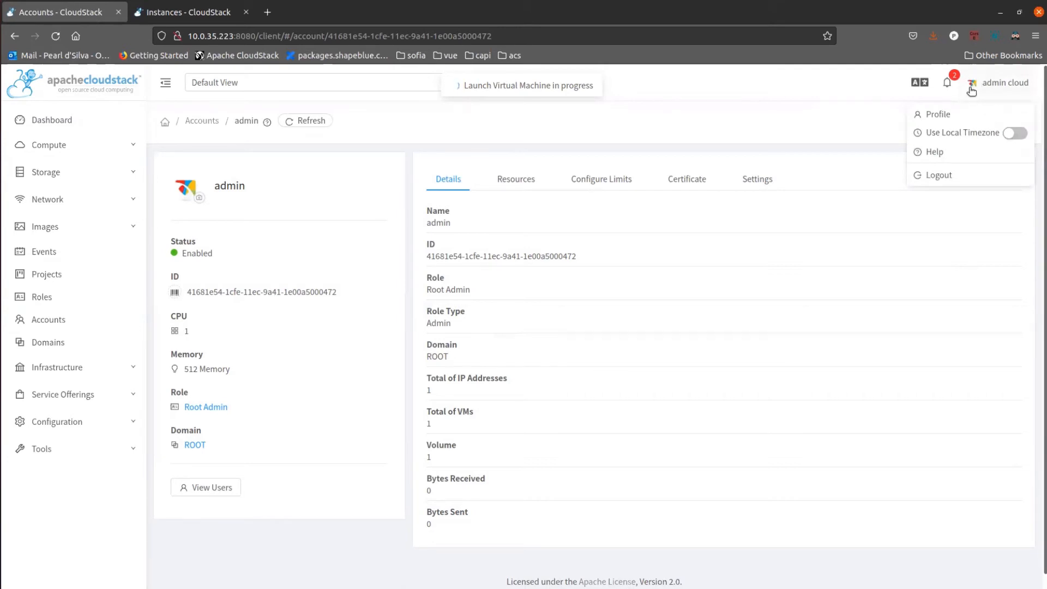
pyautogui.click(210, 489)
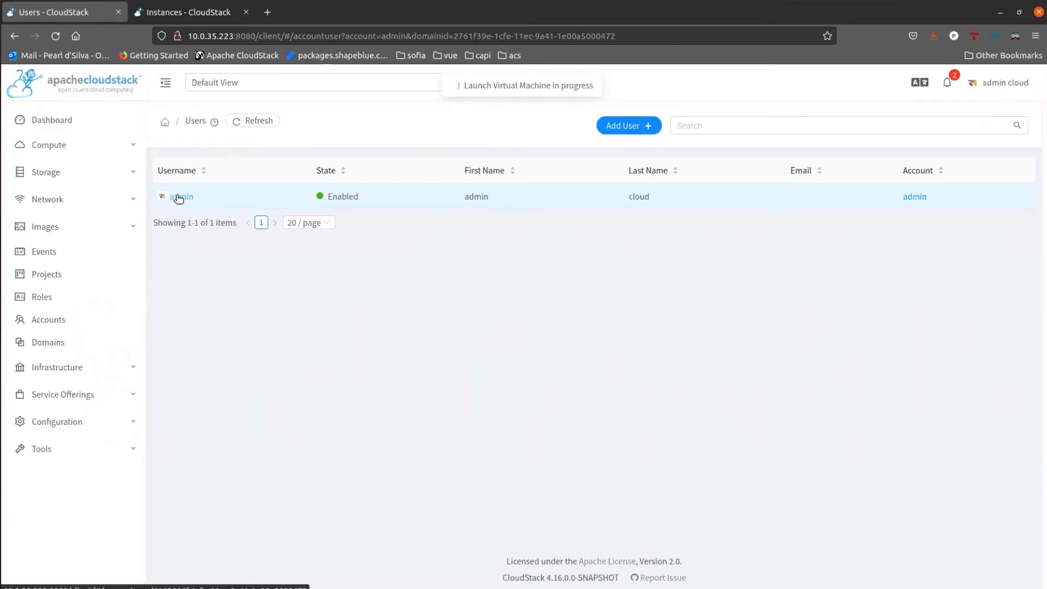
pyautogui.click(179, 196)
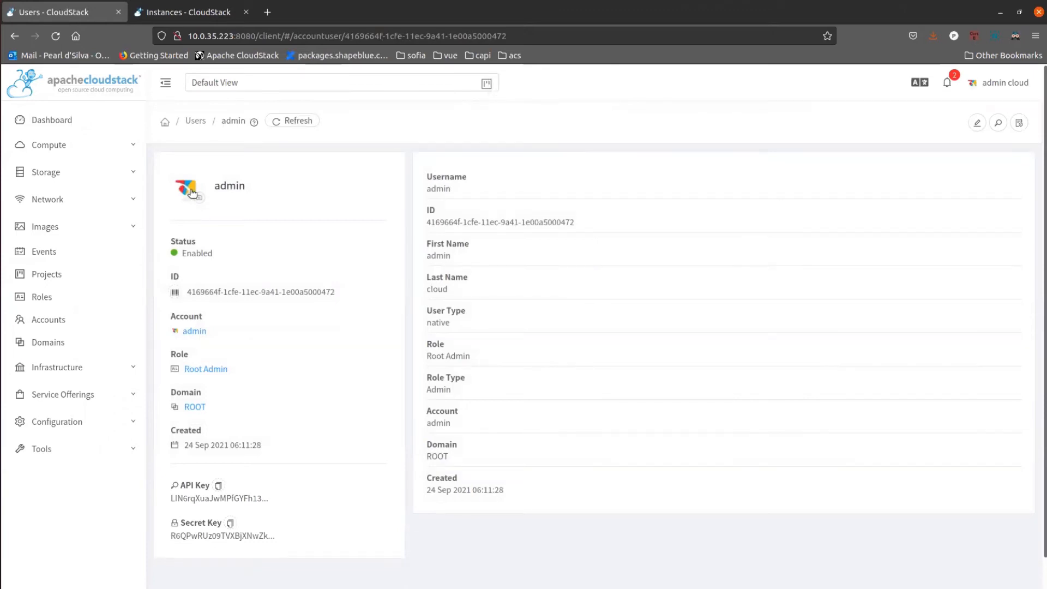
# Choose example.png for the admin user's own icon and move the crop area over the image's upper-left logos
pyautogui.click(190, 193)
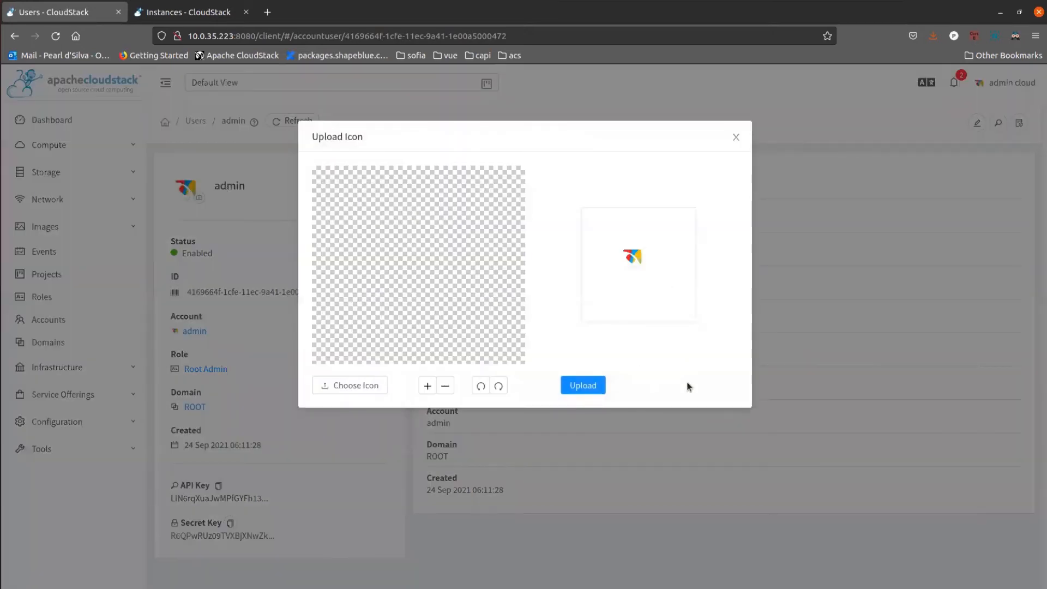
pyautogui.click(359, 386)
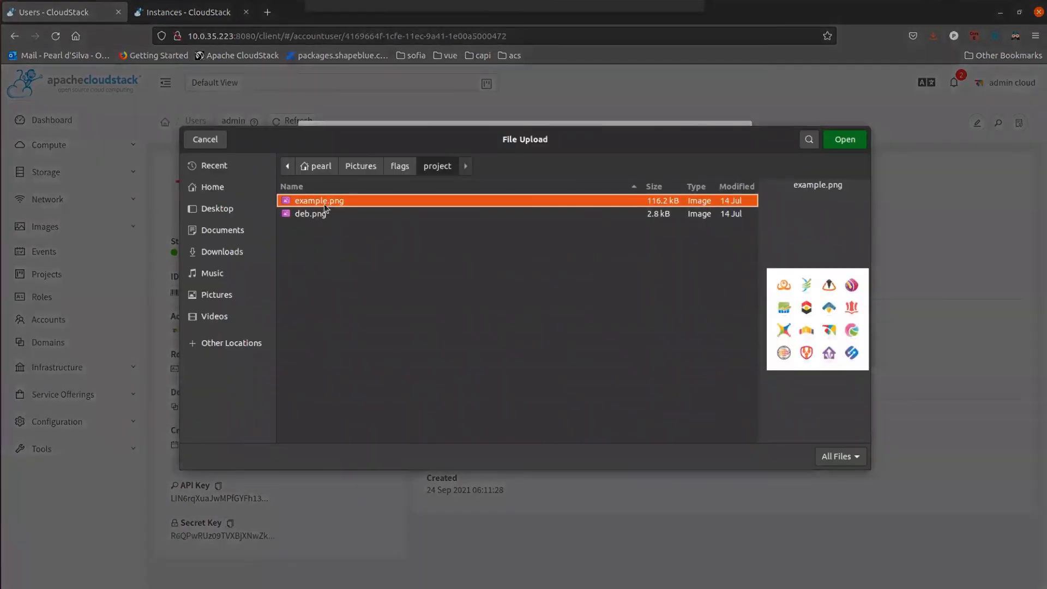
pyautogui.doubleClick(323, 203)
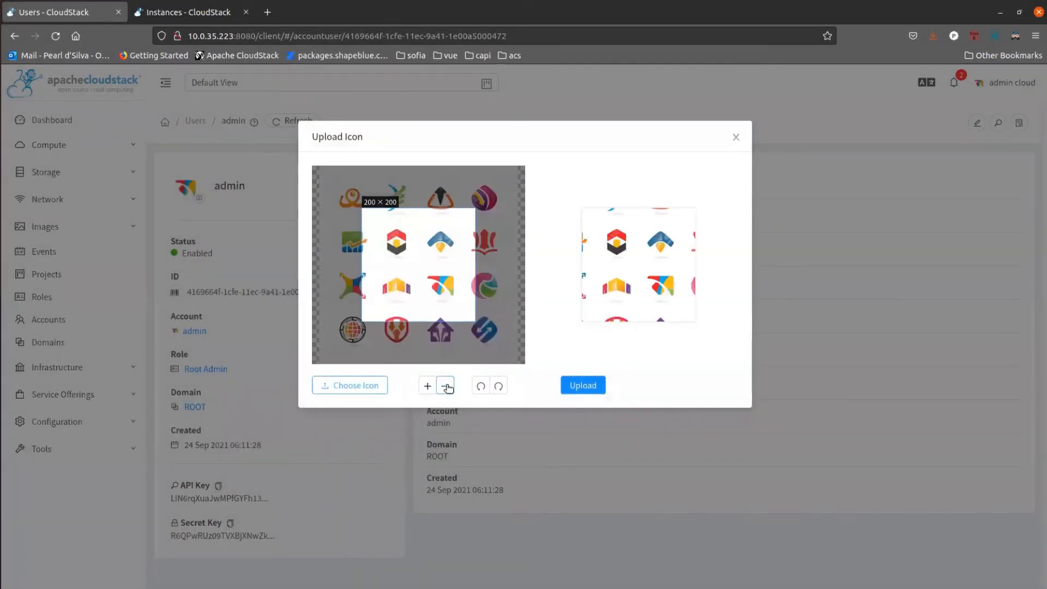
pyautogui.moveTo(416, 296); pyautogui.dragTo(378, 250)
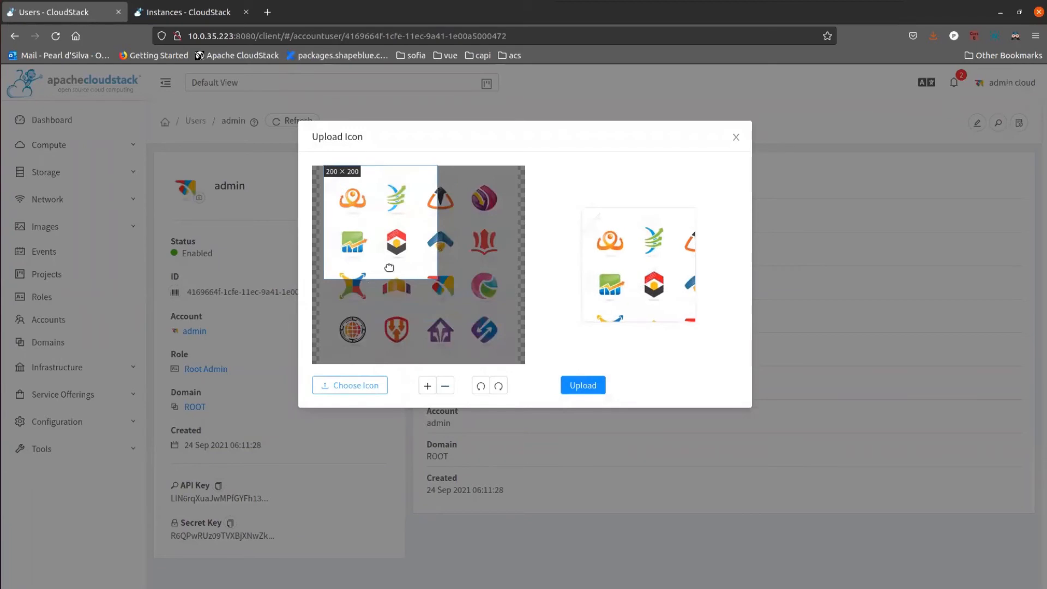
# Enlarge and centre the orange logo in the 200 × 200 crop area and upload it as the admin user's icon
pyautogui.click(428, 385)
pyautogui.click(428, 385)
pyautogui.moveTo(498, 343); pyautogui.dragTo(631, 448)
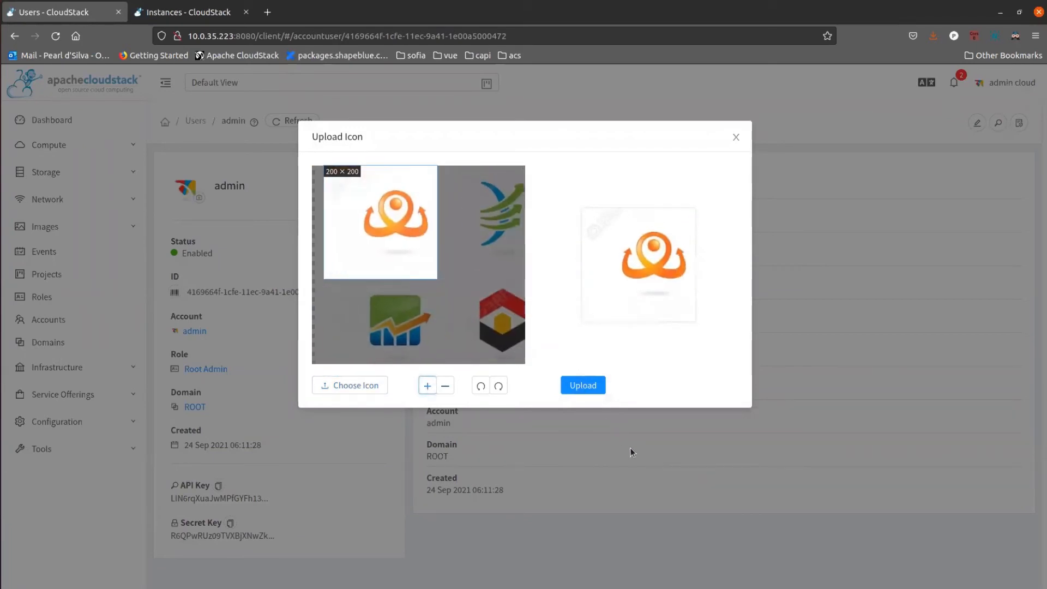
pyautogui.click(431, 389)
pyautogui.click(430, 389)
pyautogui.moveTo(456, 286); pyautogui.dragTo(492, 347)
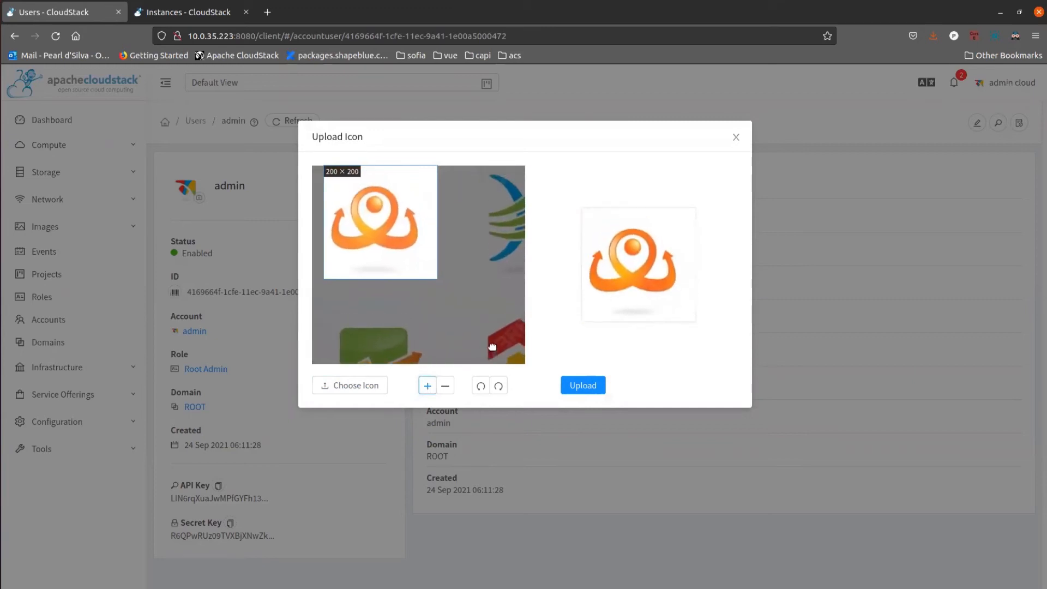
pyautogui.click(591, 386)
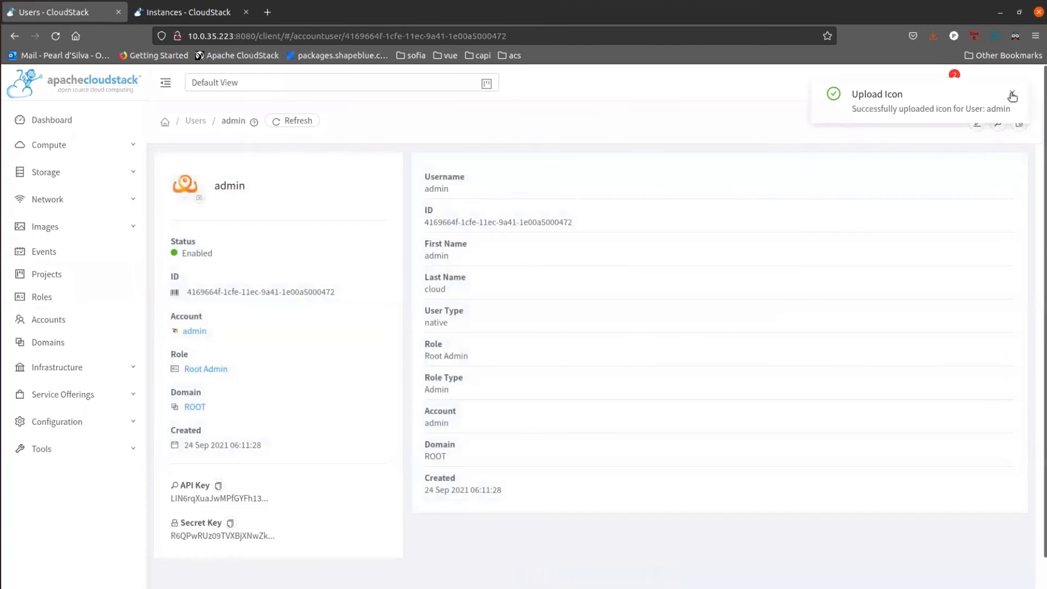
# Check the icon beside the profile name and compare it with the icon in the user's account listing
pyautogui.moveTo(972, 92)
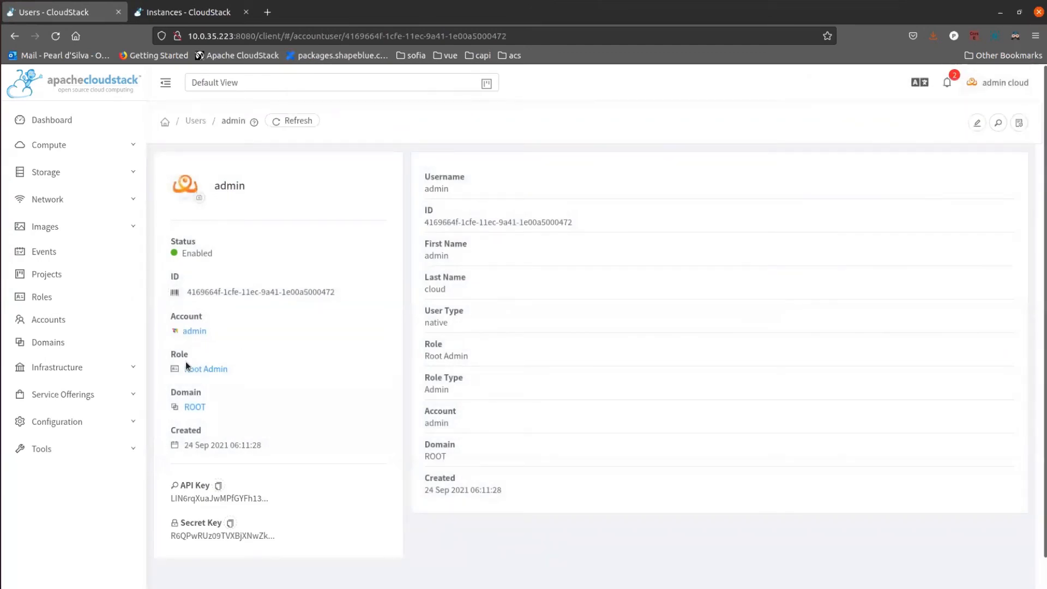
pyautogui.click(188, 334)
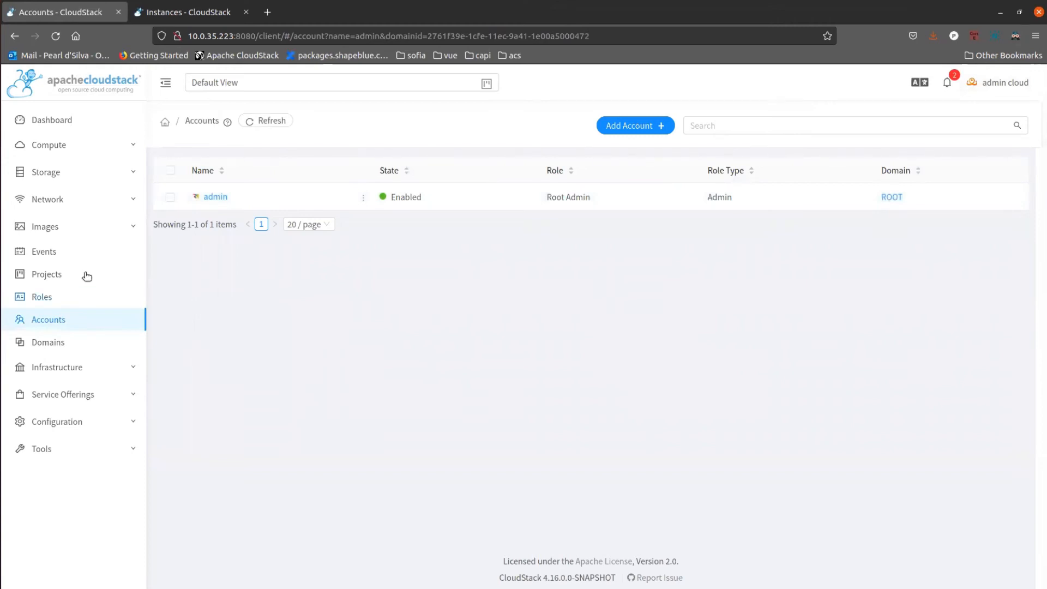
# Look at the Tier1 guest network, the VPCNet details and the networks belonging to that VPC
pyautogui.click(58, 200)
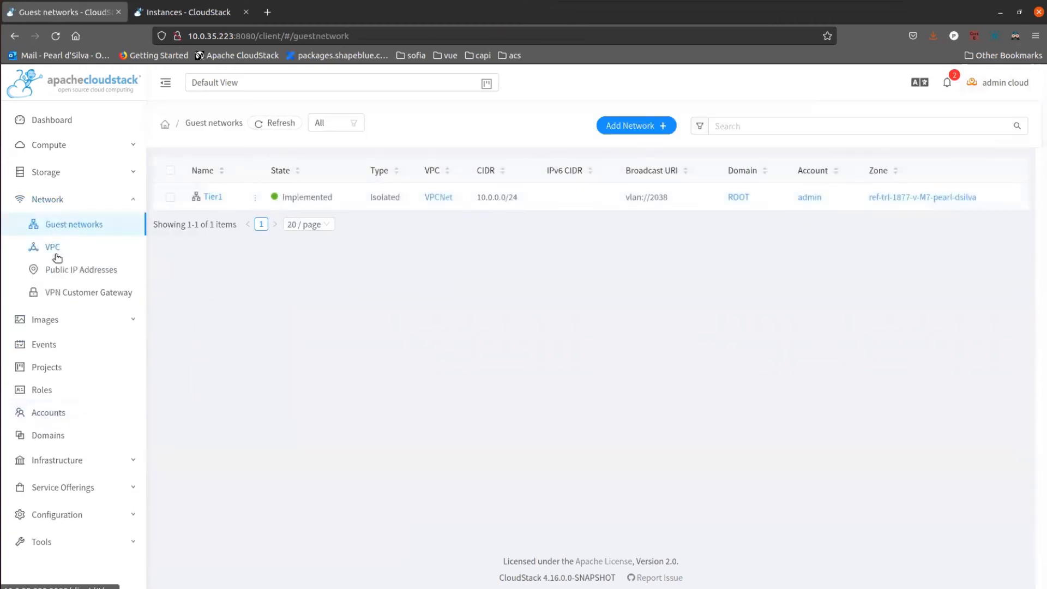
pyautogui.click(215, 198)
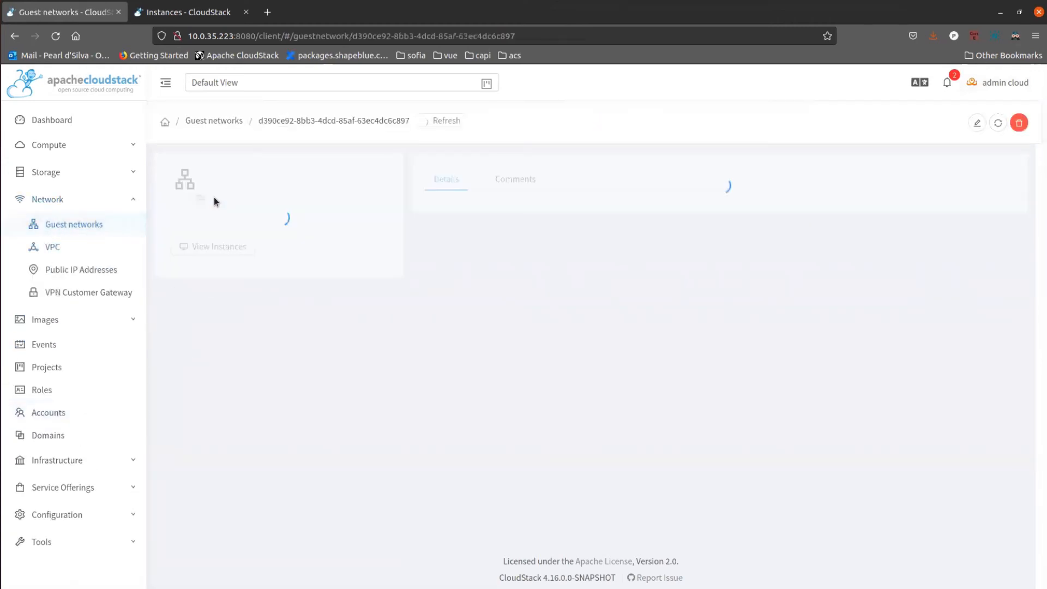
pyautogui.click(68, 250)
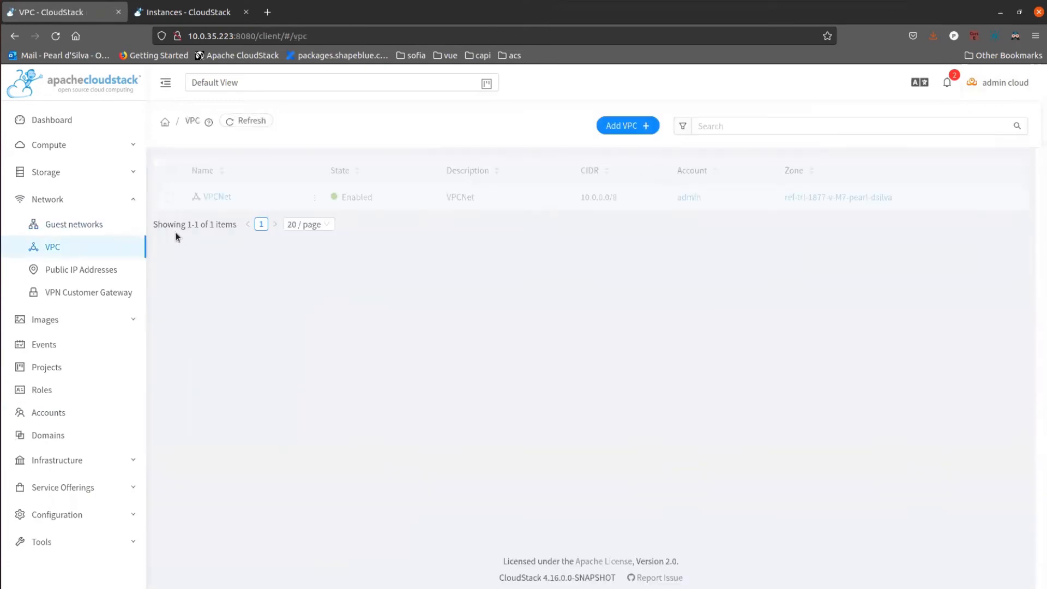
pyautogui.click(209, 198)
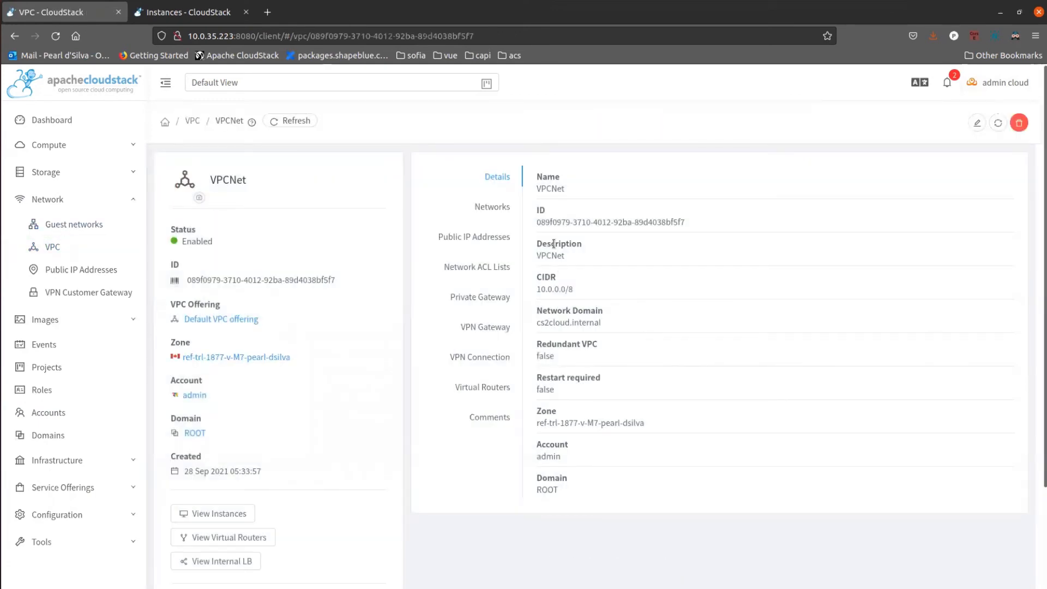
pyautogui.click(488, 210)
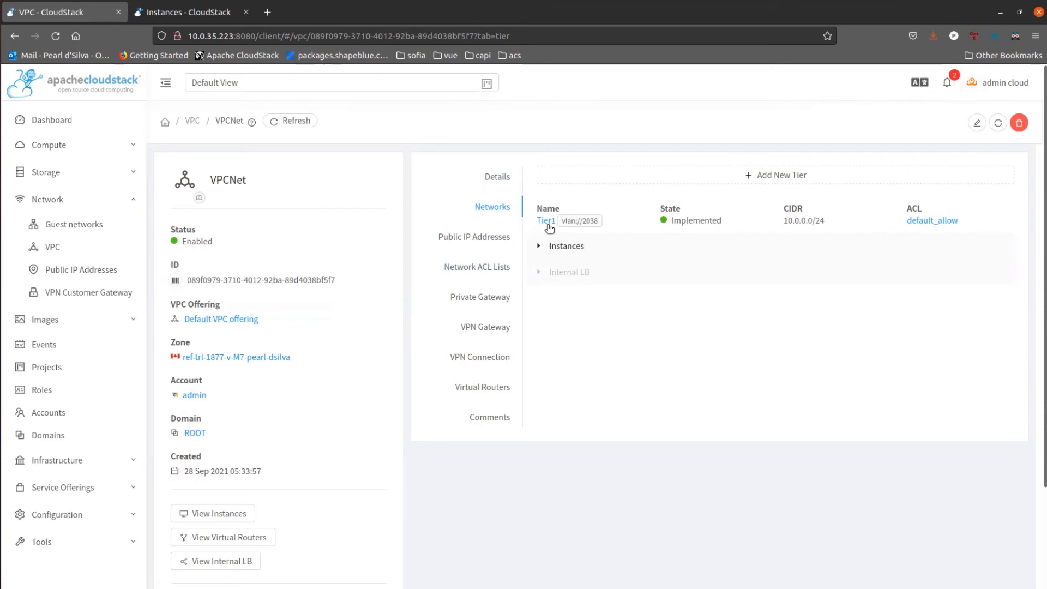
# Choose example.jpg from the flags/networks folder as the image for VPCNet's icon
pyautogui.click(199, 198)
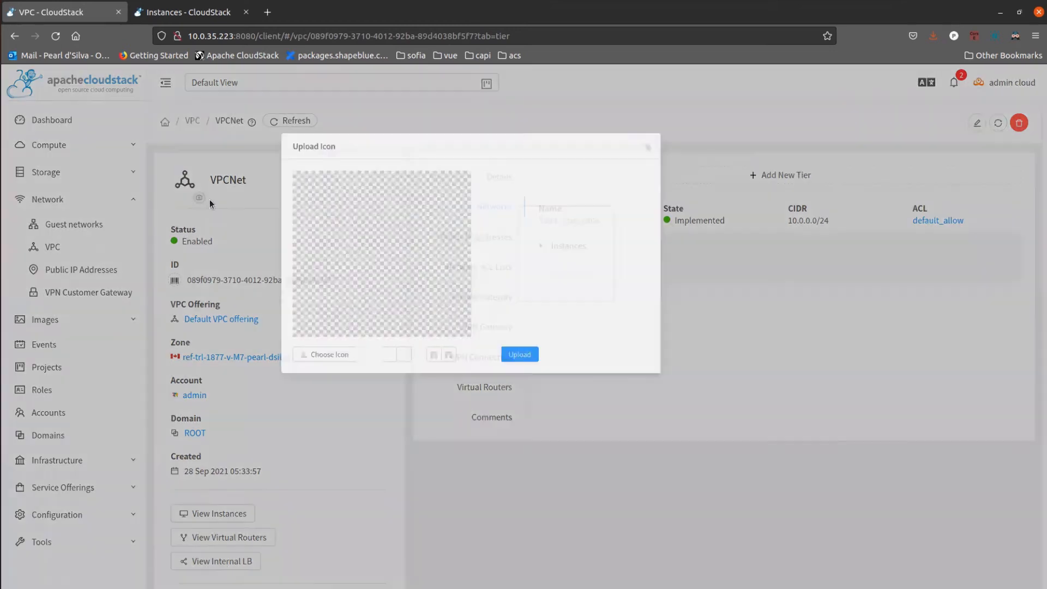
pyautogui.click(376, 388)
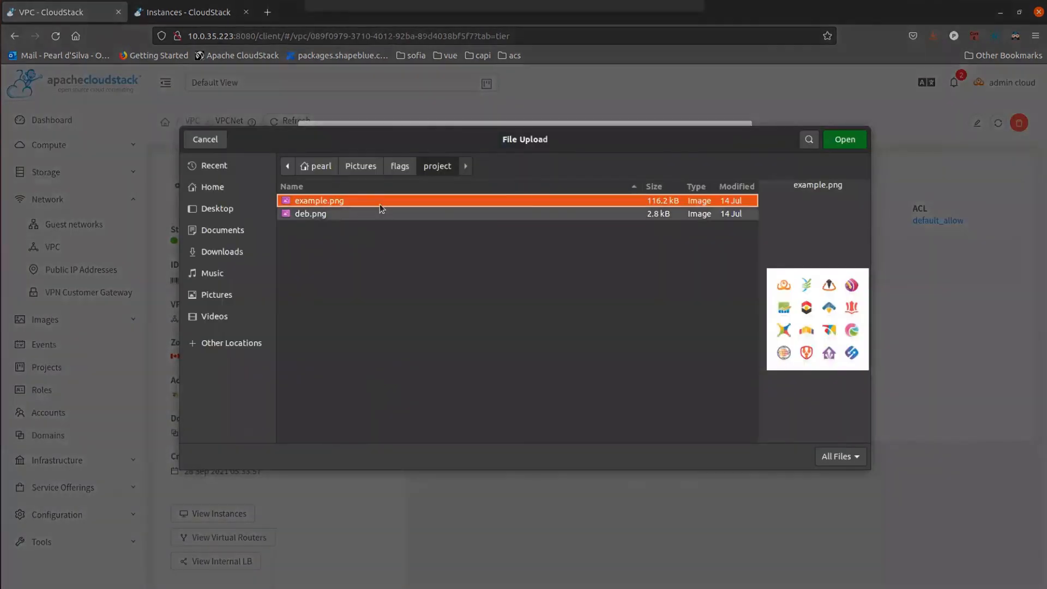
pyautogui.click(410, 166)
pyautogui.doubleClick(320, 244)
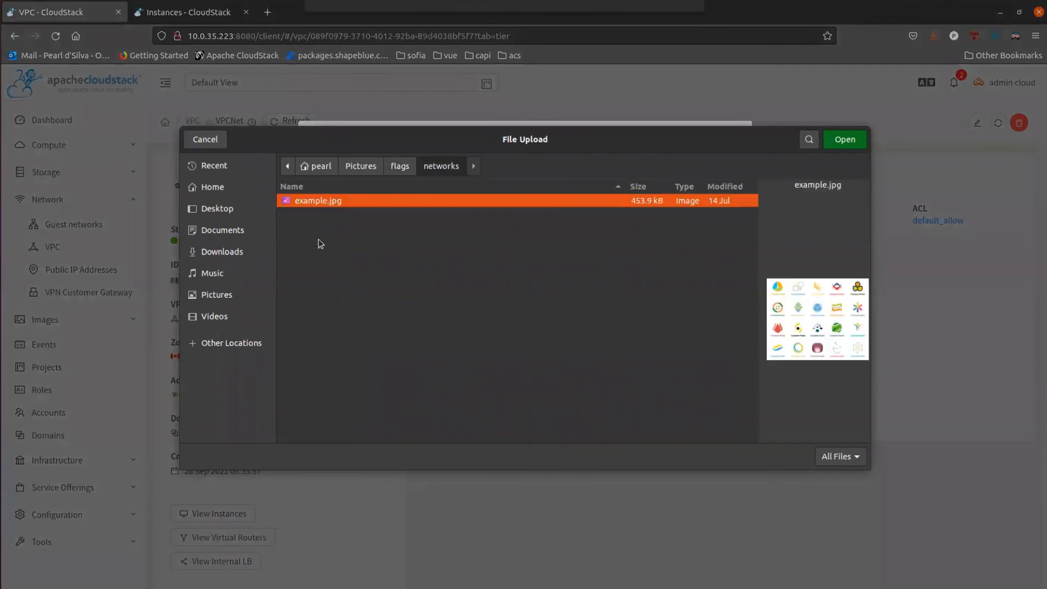
pyautogui.doubleClick(323, 203)
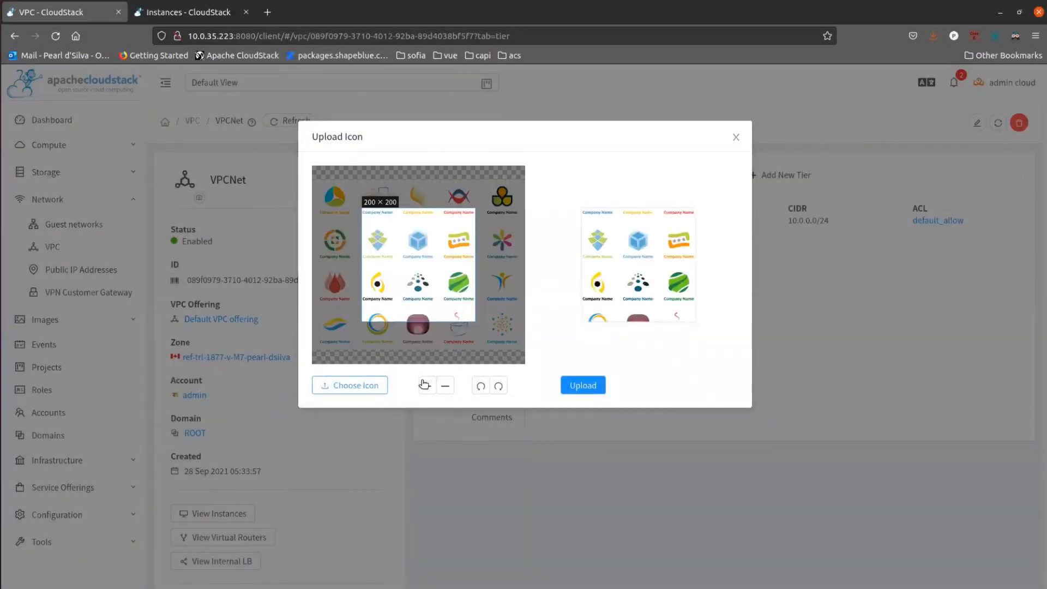
# Enlarge and centre the pink rounded logo in the 200 × 200 crop area and upload it as VPCNet's icon
pyautogui.moveTo(439, 312); pyautogui.dragTo(442, 344)
pyautogui.click(431, 389)
pyautogui.click(432, 389)
pyautogui.click(431, 389)
pyautogui.click(432, 389)
pyautogui.click(432, 389)
pyautogui.moveTo(494, 317); pyautogui.dragTo(490, 222)
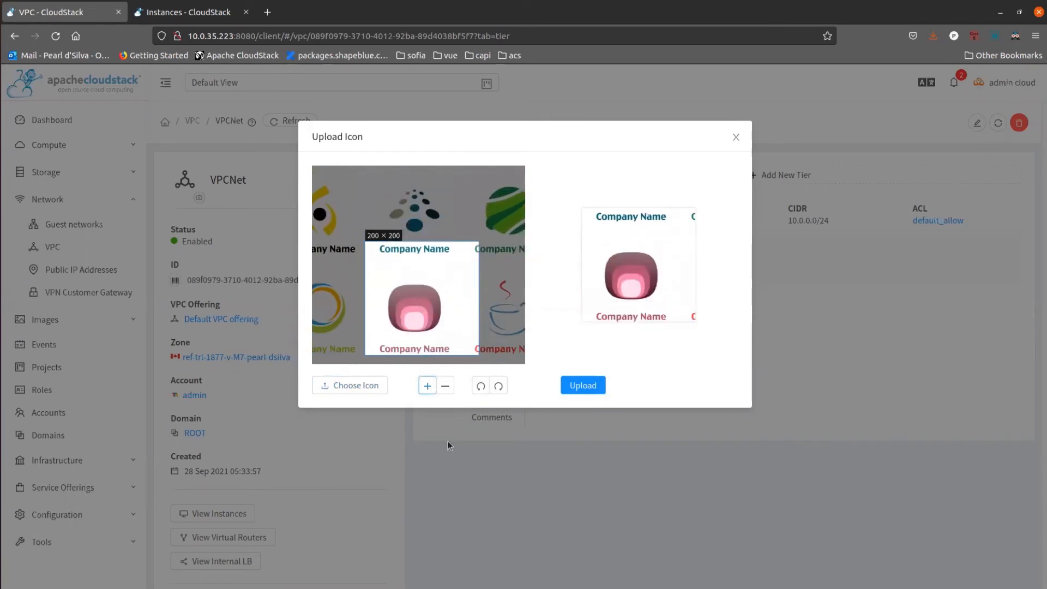
pyautogui.click(428, 385)
pyautogui.click(427, 385)
pyautogui.moveTo(499, 326); pyautogui.dragTo(500, 259)
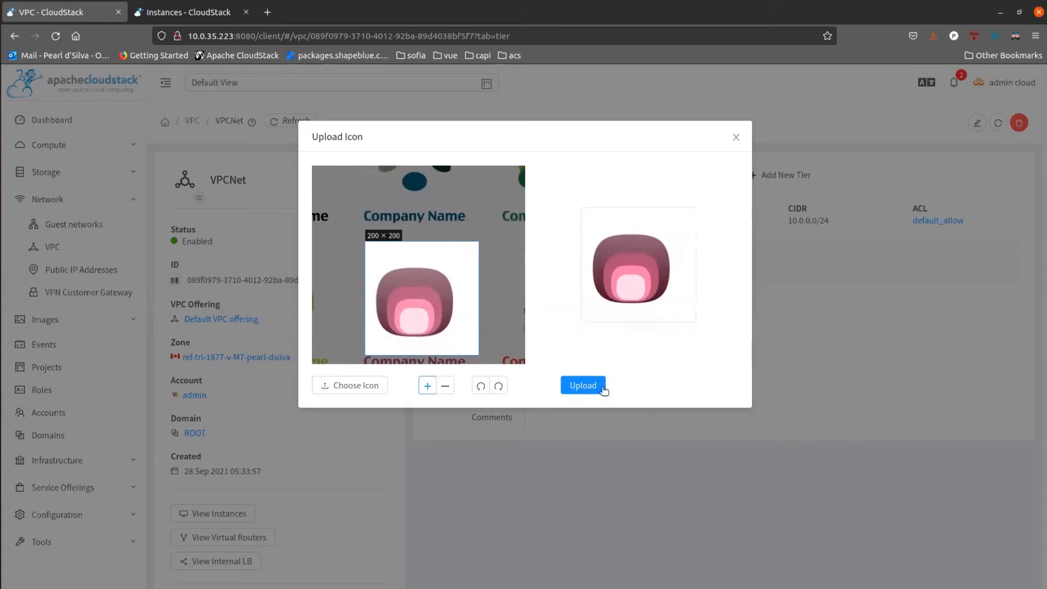
pyautogui.moveTo(474, 325); pyautogui.dragTo(461, 325)
pyautogui.click(561, 391)
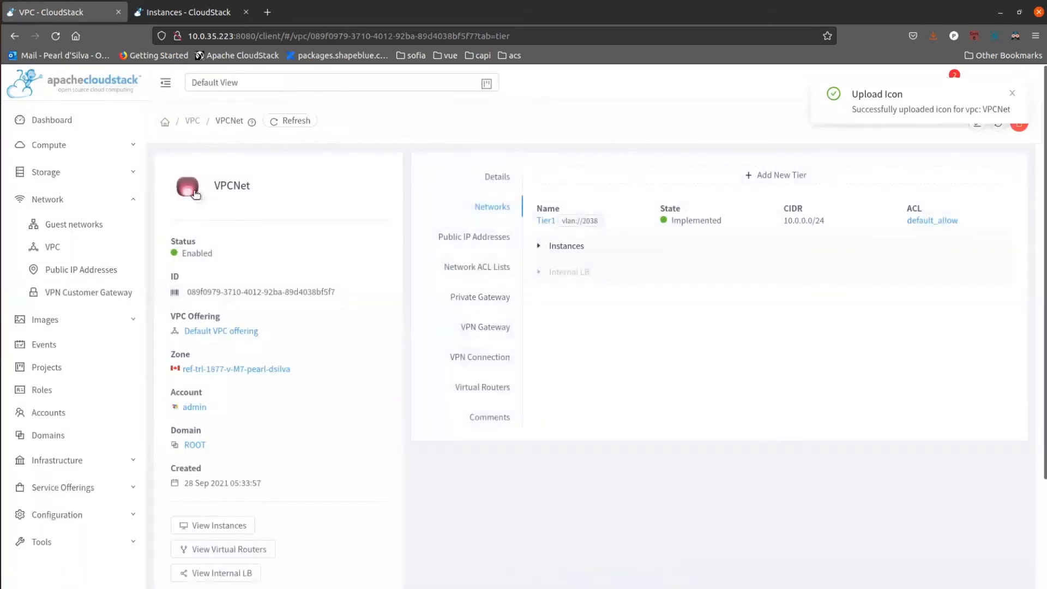
# Choose example.jpg for the Tier1 network's own icon and move the crop area to the image's left edge
pyautogui.click(545, 221)
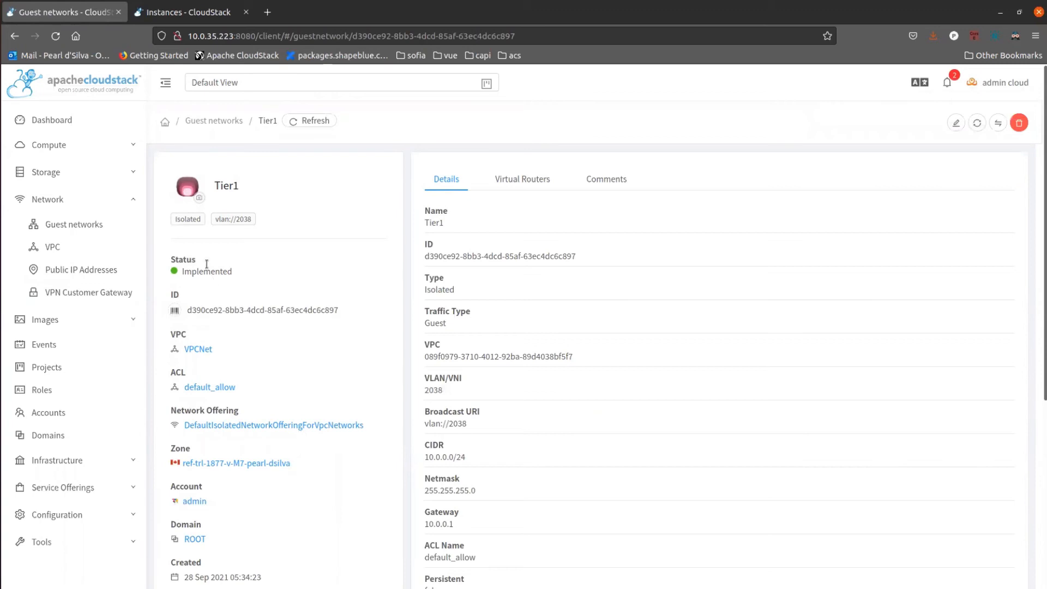
pyautogui.click(199, 199)
pyautogui.click(362, 385)
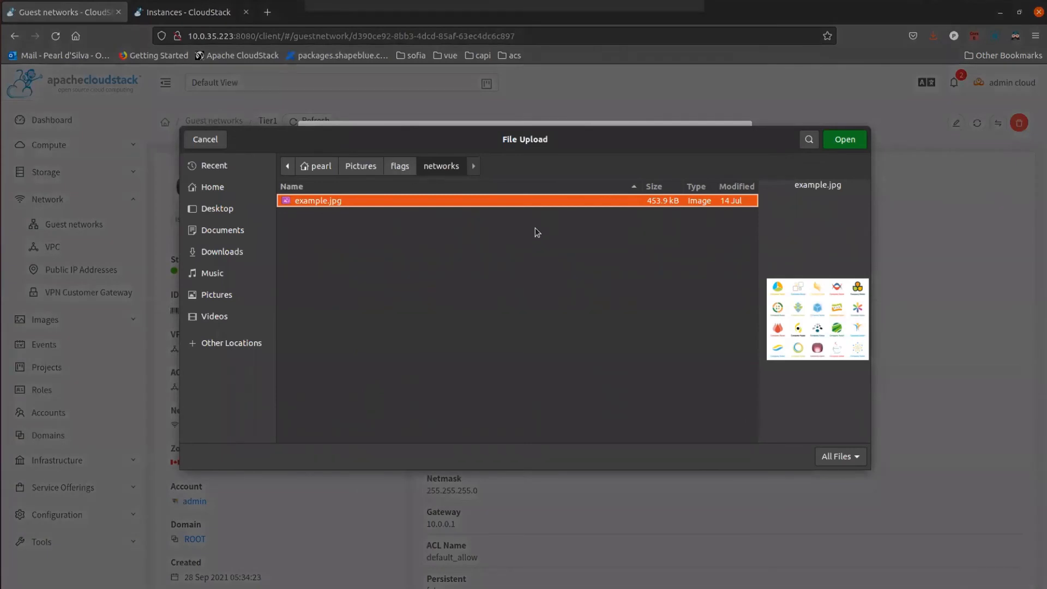
pyautogui.doubleClick(473, 199)
pyautogui.moveTo(428, 293); pyautogui.dragTo(378, 306)
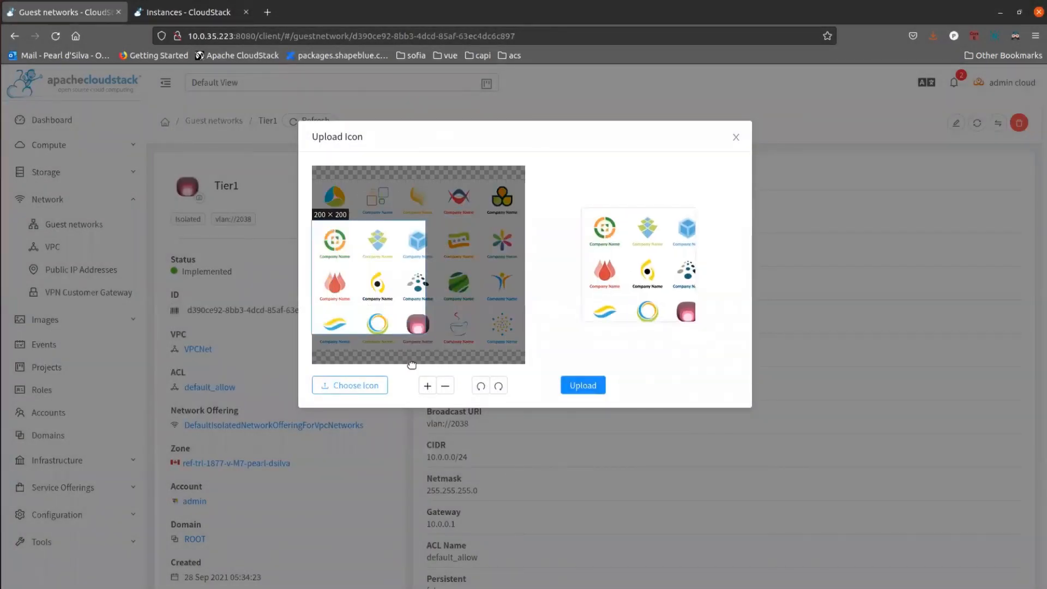
# Enlarge and frame the yellow logo with the black dot in the 200 × 200 crop area and upload it as Tier1's icon
pyautogui.click(429, 388)
pyautogui.click(430, 388)
pyautogui.click(429, 388)
pyautogui.moveTo(485, 276); pyautogui.dragTo(502, 246)
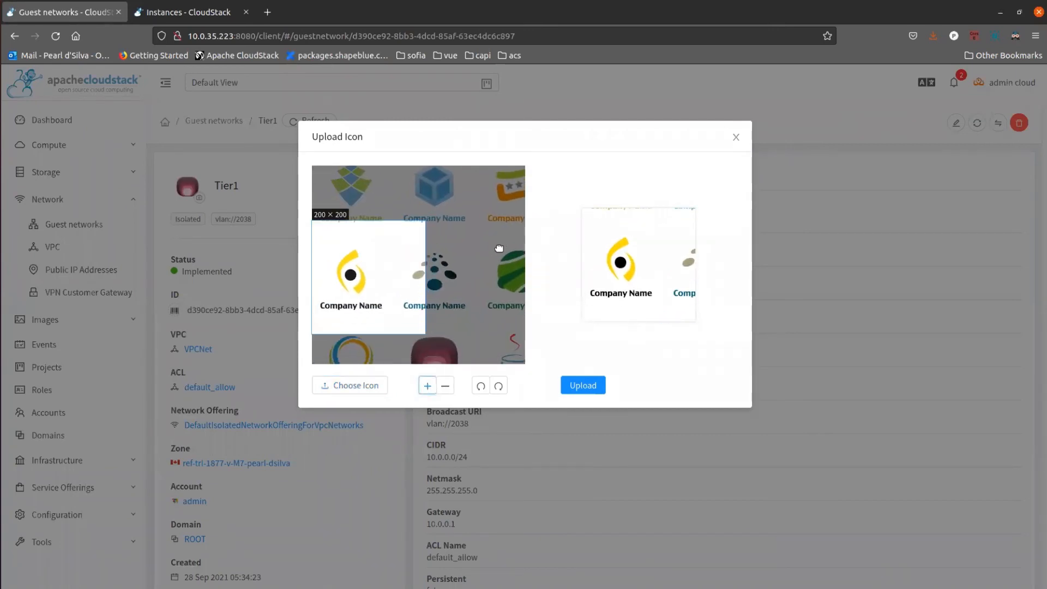
pyautogui.click(429, 388)
pyautogui.click(429, 388)
pyautogui.click(429, 388)
pyautogui.click(429, 388)
pyautogui.click(430, 388)
pyautogui.moveTo(476, 311); pyautogui.dragTo(546, 308)
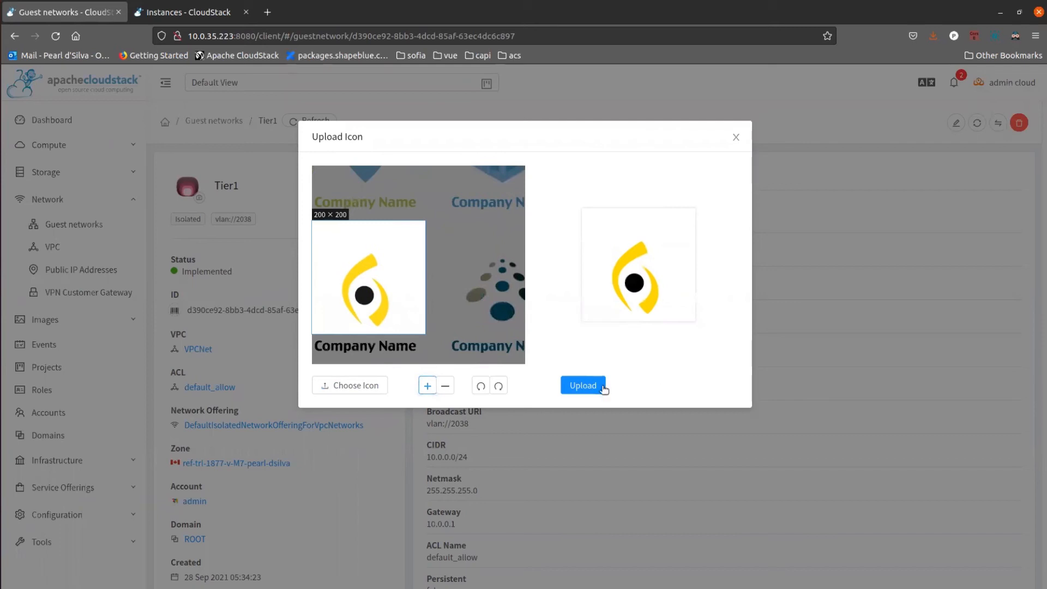
pyautogui.moveTo(471, 320); pyautogui.dragTo(479, 319)
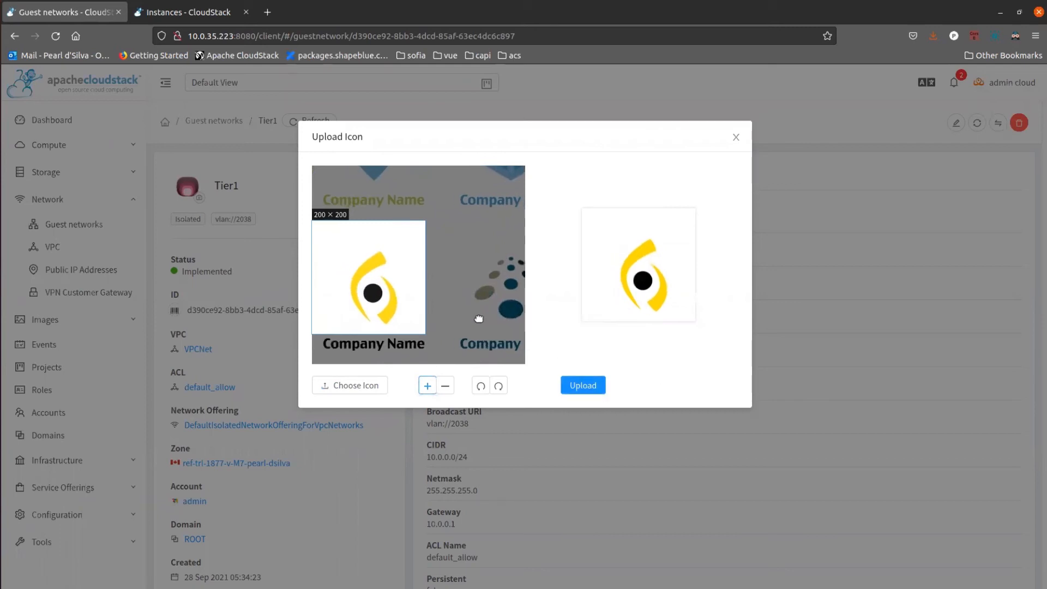
pyautogui.click(584, 390)
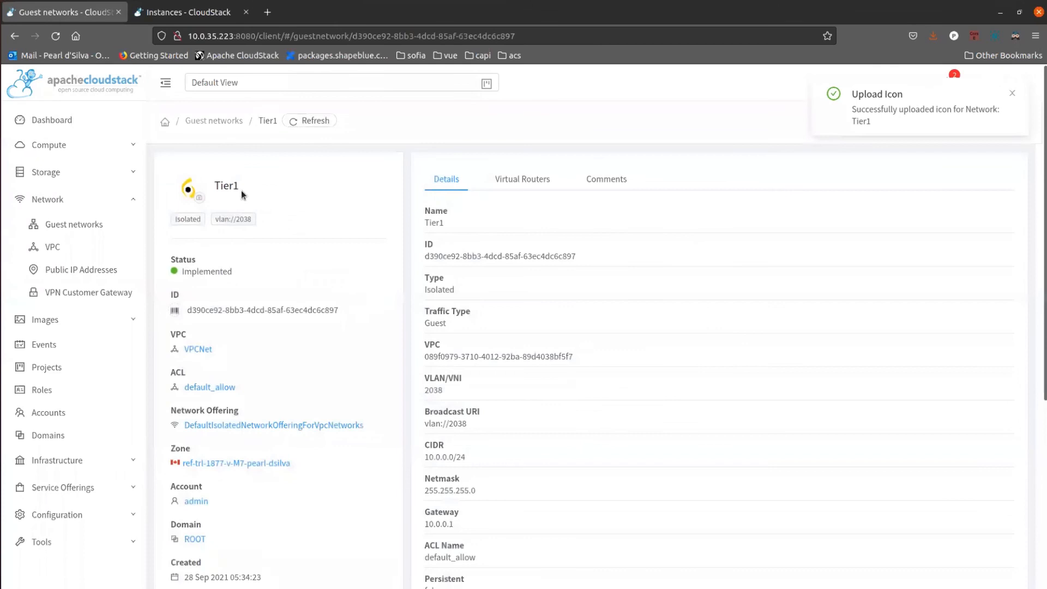
# Compare VPCNet's icon with the icon of its Tier1 network
pyautogui.click(198, 349)
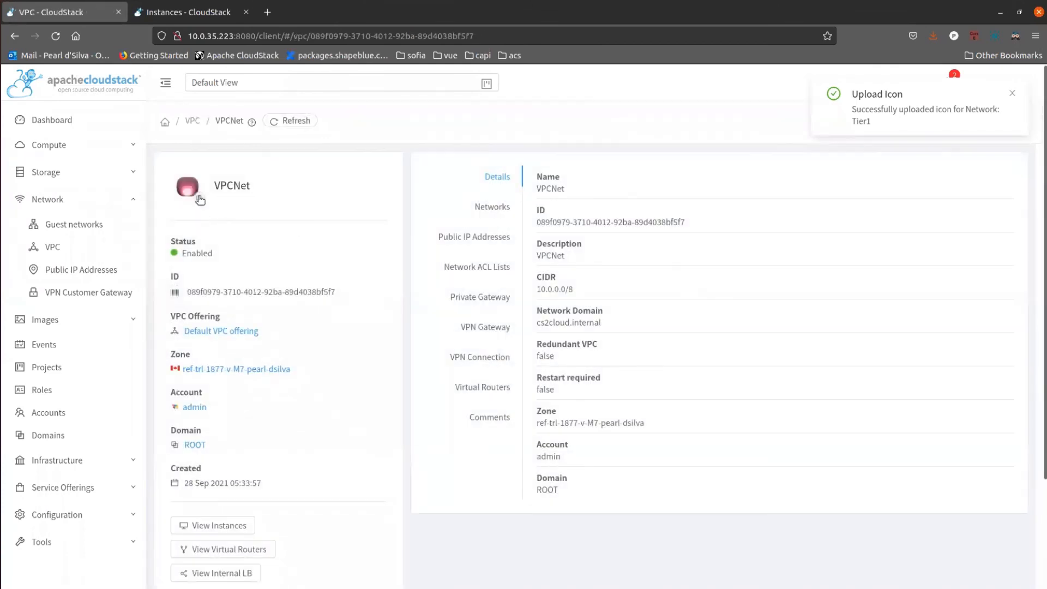
pyautogui.click(491, 210)
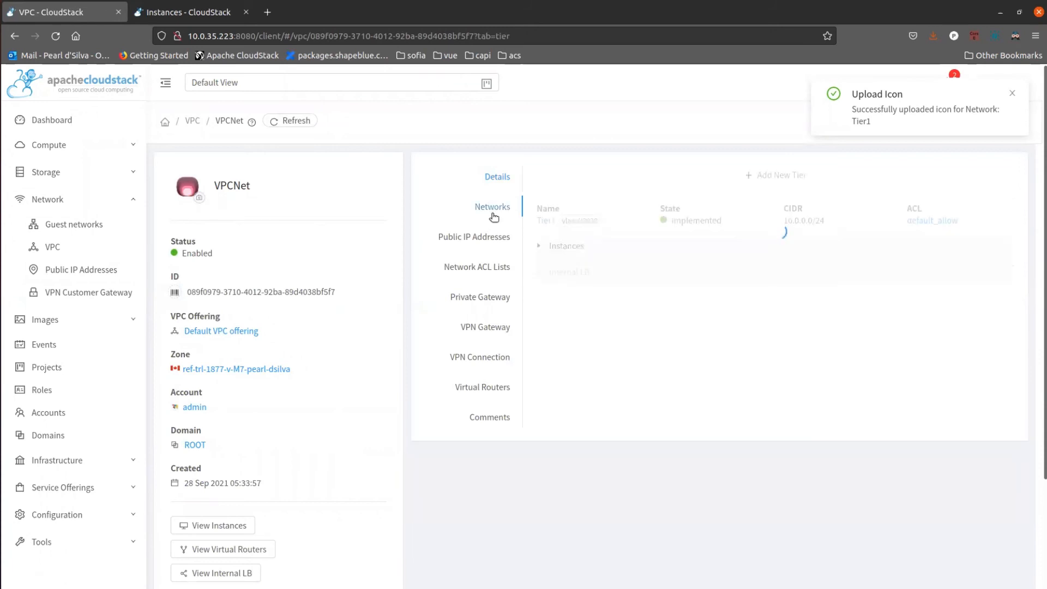
pyautogui.click(544, 221)
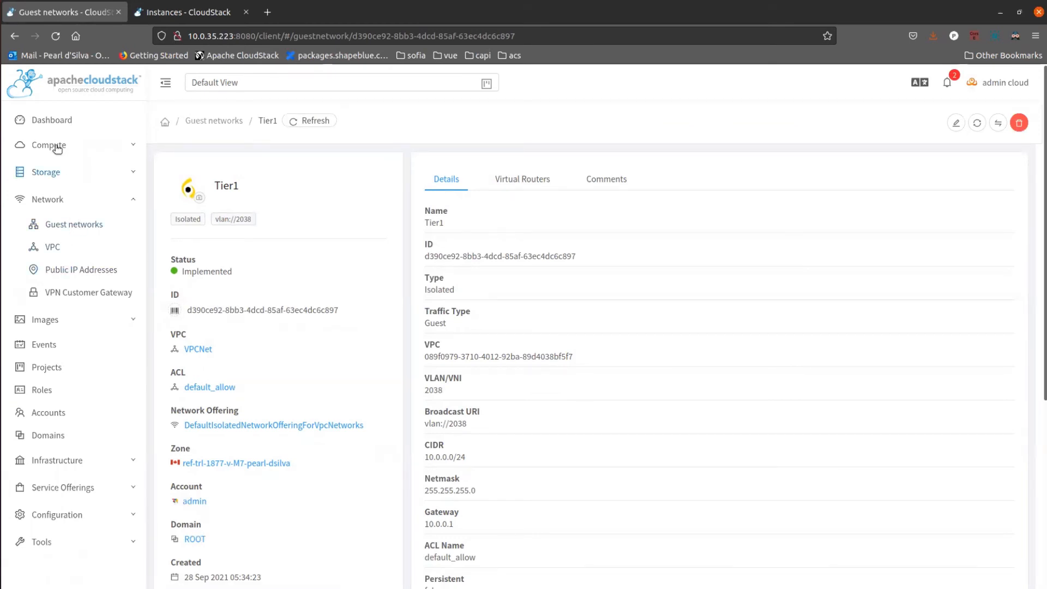
# Check the icons in the template list and on the Test instance's details, including its OS type, zone and account
pyautogui.click(61, 319)
pyautogui.click(76, 257)
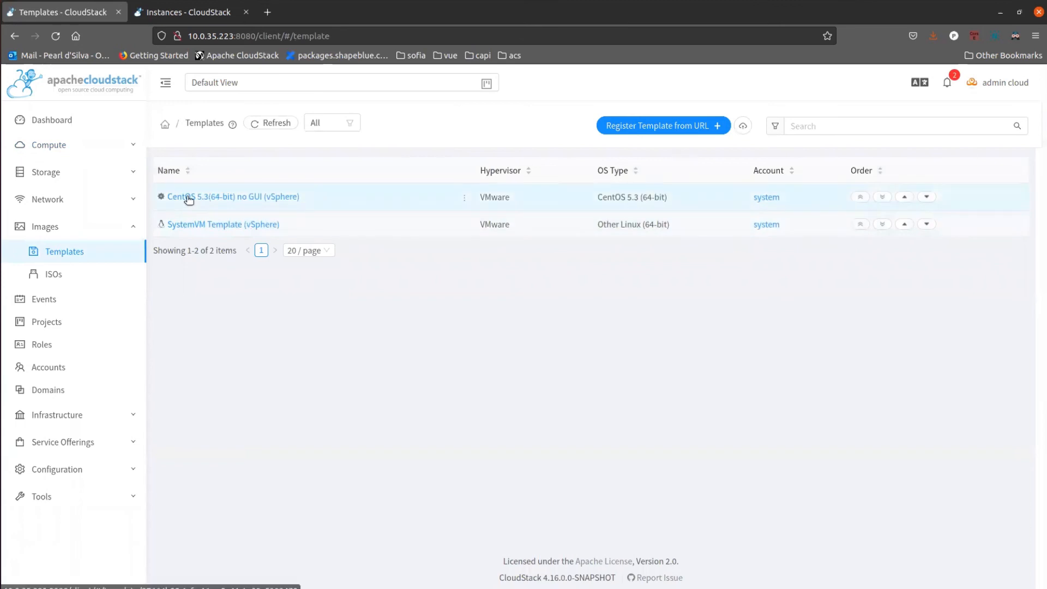
pyautogui.click(51, 147)
pyautogui.click(209, 197)
pyautogui.scroll(-3, 227, 491)
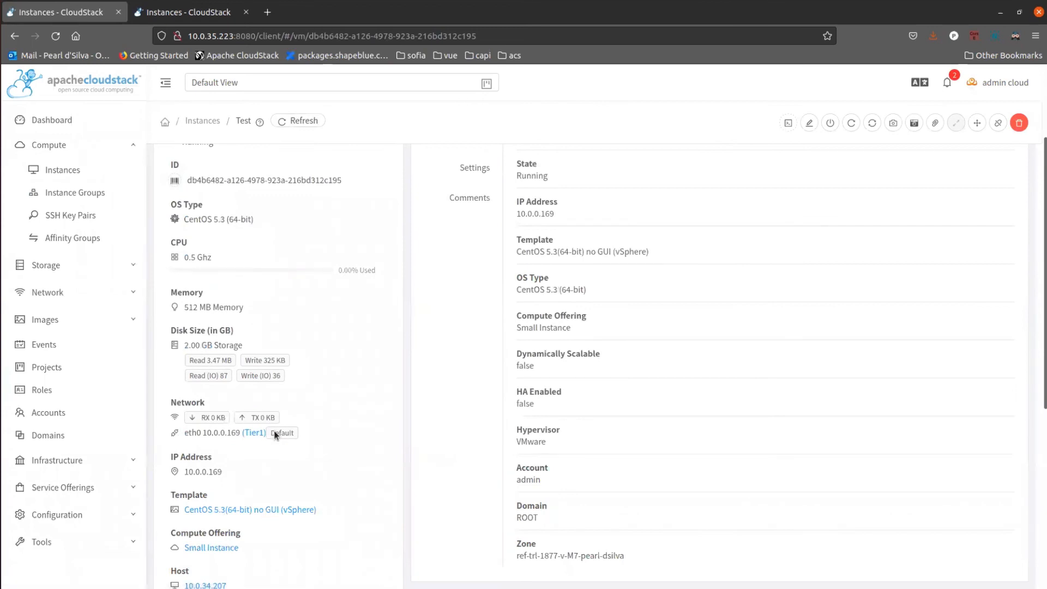
pyautogui.scroll(3, 275, 434)
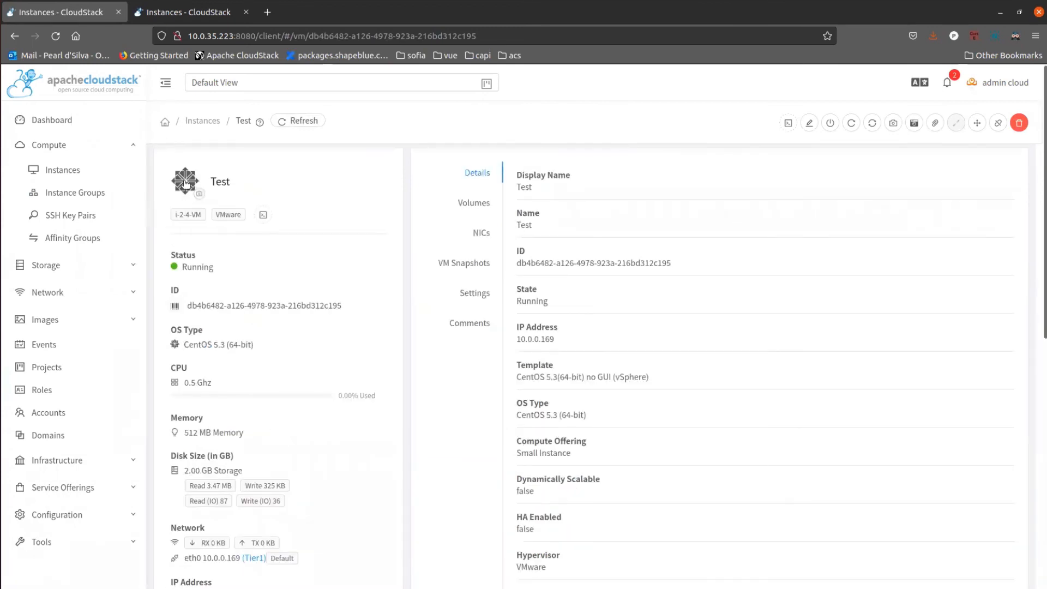
pyautogui.scroll(-5, 317, 434)
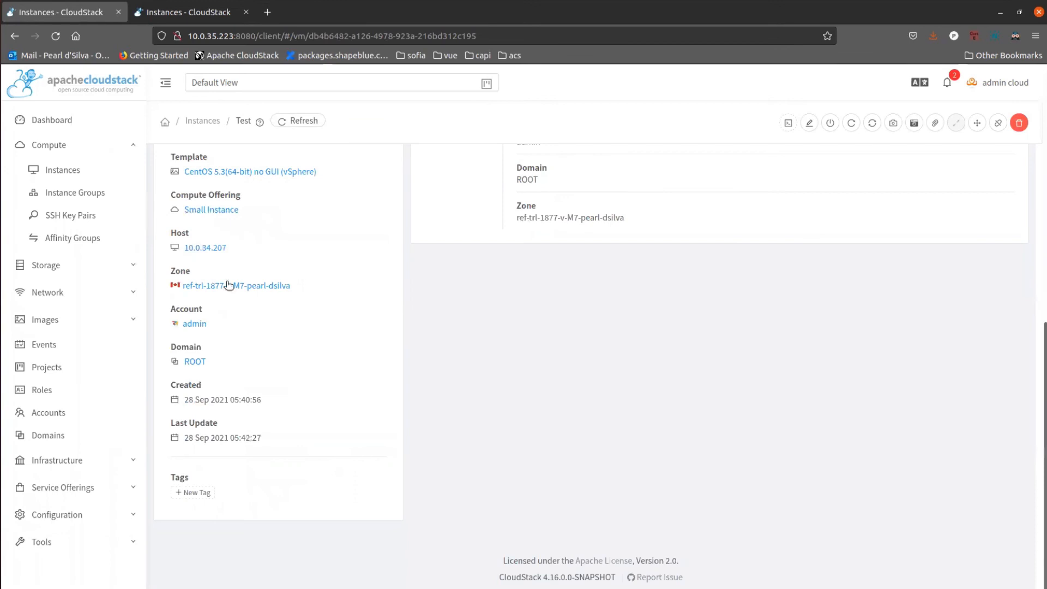
# Upload linux.jpeg from the flags/os folder as the icon of the CentOS 5.3(64-bit) no GUI (vSphere) template, framing the penguin in the 200 × 200 crop area
pyautogui.click(221, 173)
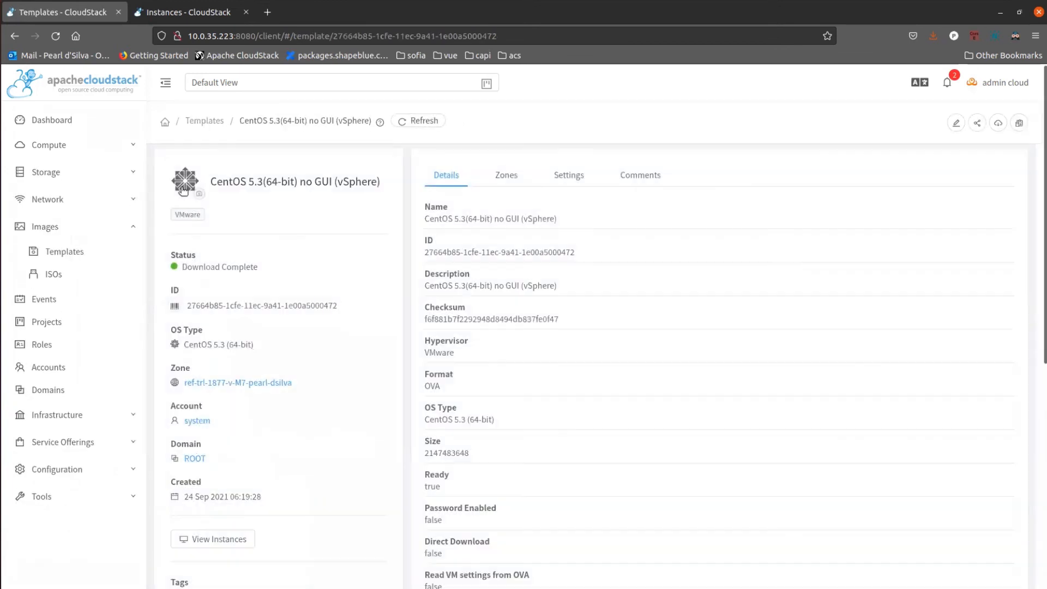
pyautogui.click(204, 197)
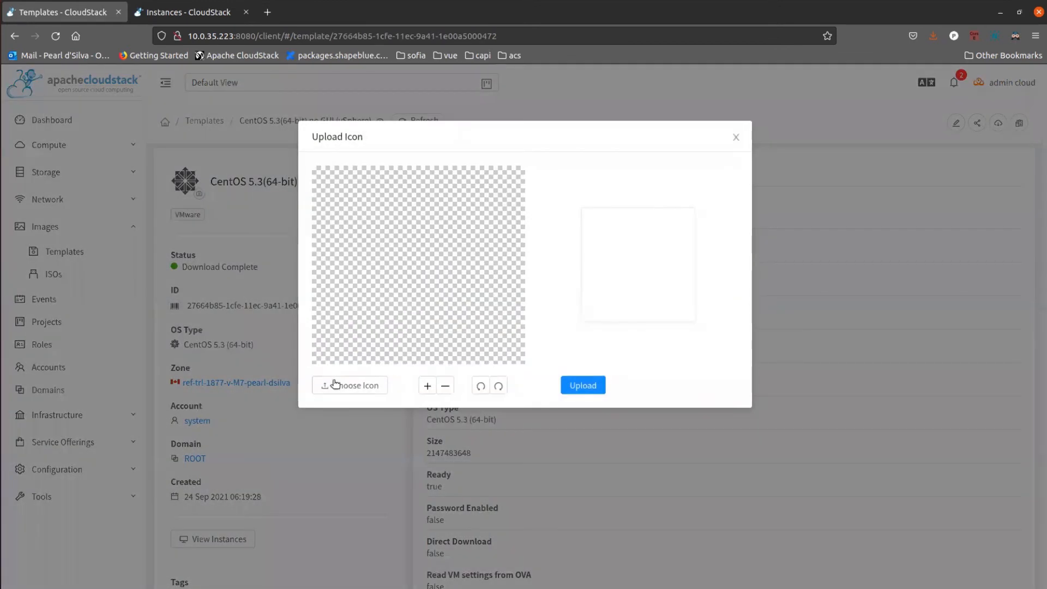
pyautogui.click(334, 382)
pyautogui.click(398, 168)
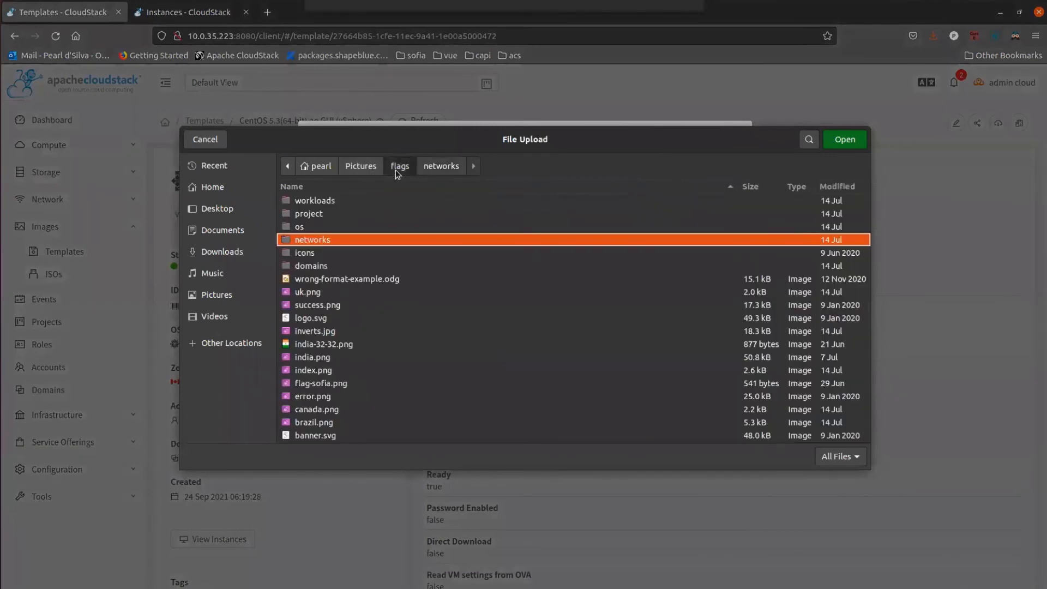
pyautogui.click(324, 201)
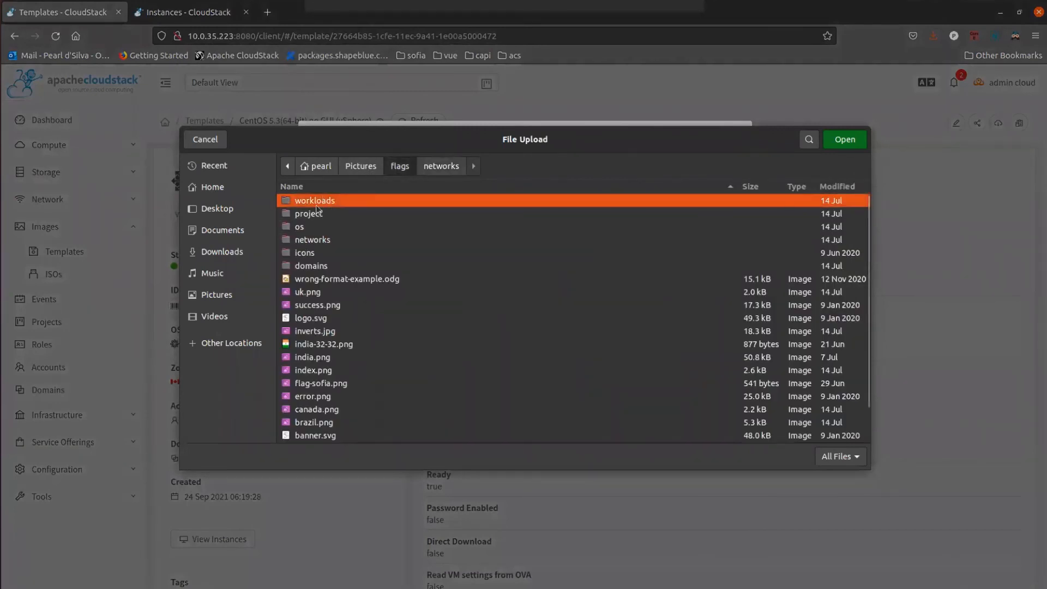
pyautogui.doubleClick(301, 226)
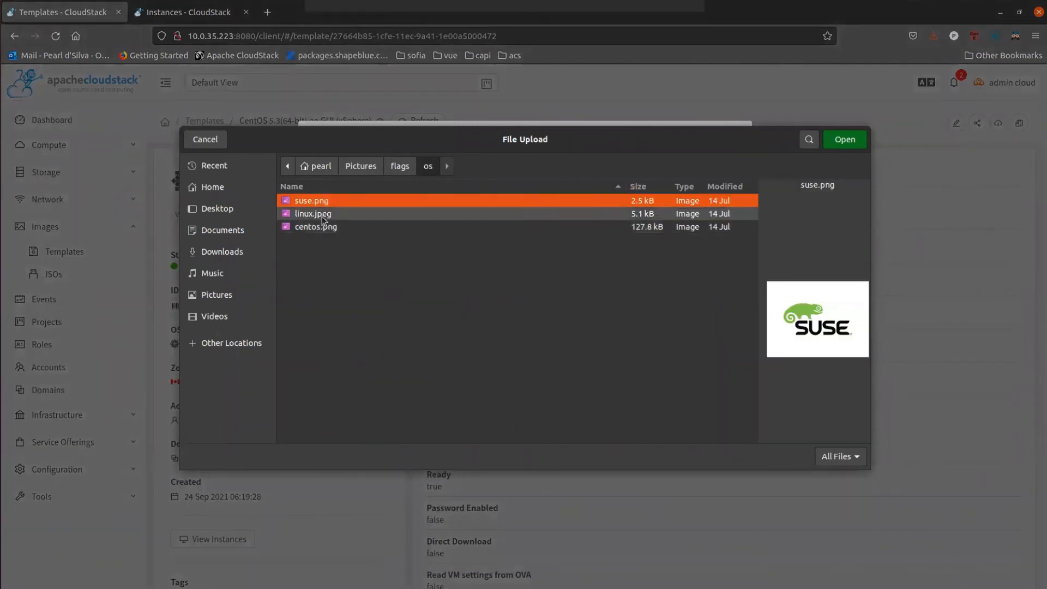
pyautogui.click(323, 219)
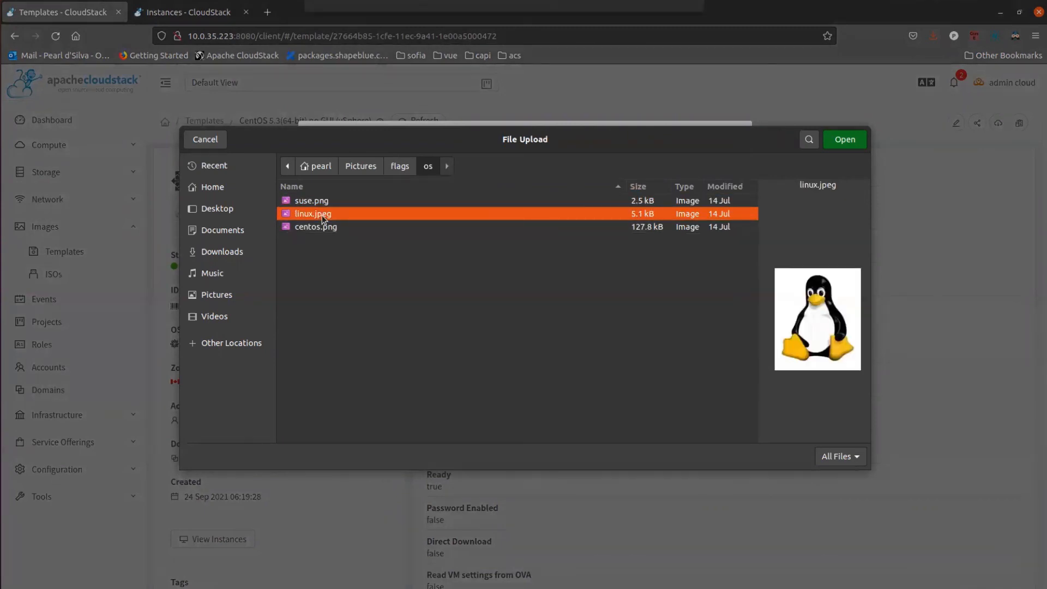
pyautogui.click(856, 140)
pyautogui.moveTo(465, 274); pyautogui.dragTo(465, 268)
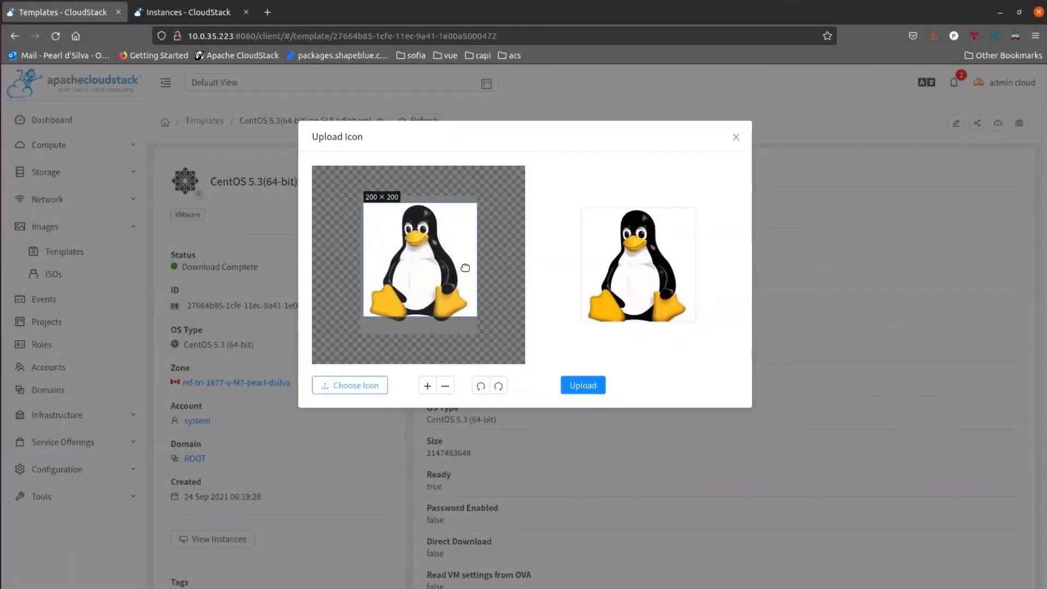
pyautogui.click(602, 386)
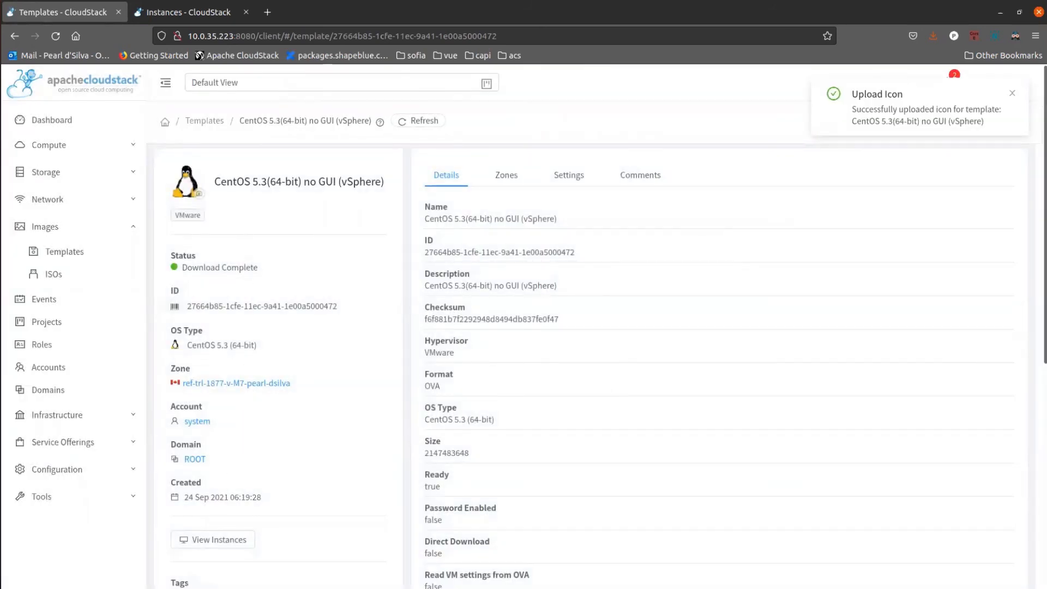
# From the template's instances, open the Test instance and upload gitlab.png from the flags/workloads folder as its icon
pyautogui.click(194, 542)
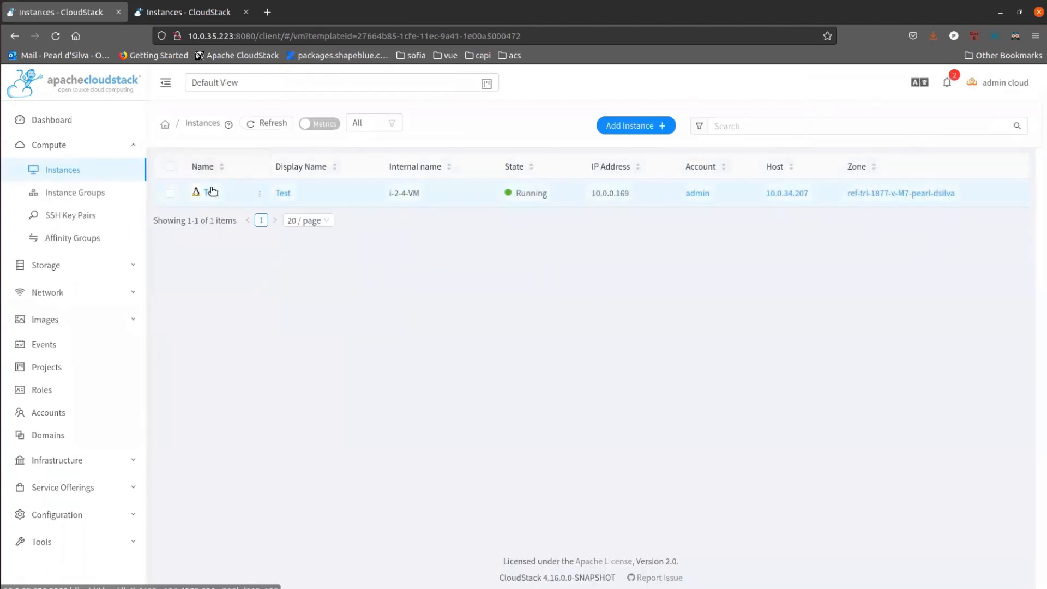
pyautogui.click(210, 194)
pyautogui.click(197, 197)
pyautogui.click(352, 386)
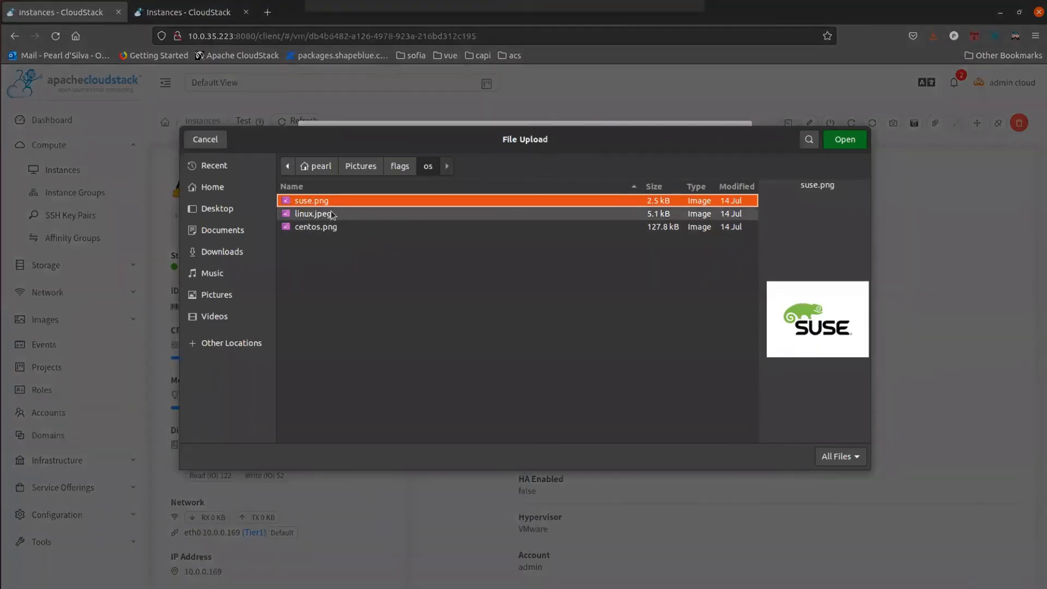
pyautogui.click(405, 168)
pyautogui.doubleClick(308, 203)
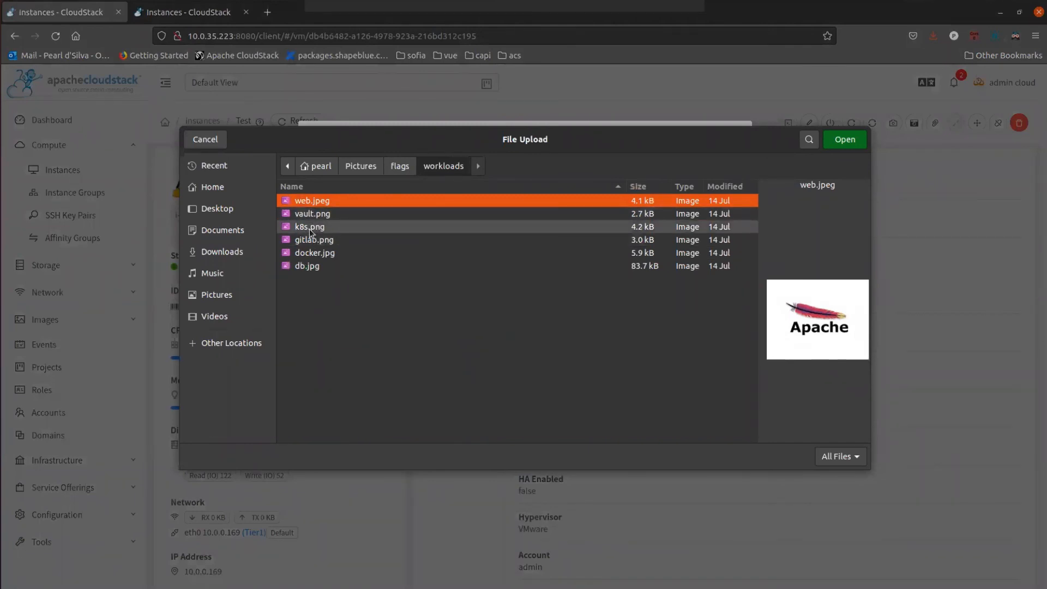
pyautogui.doubleClick(309, 239)
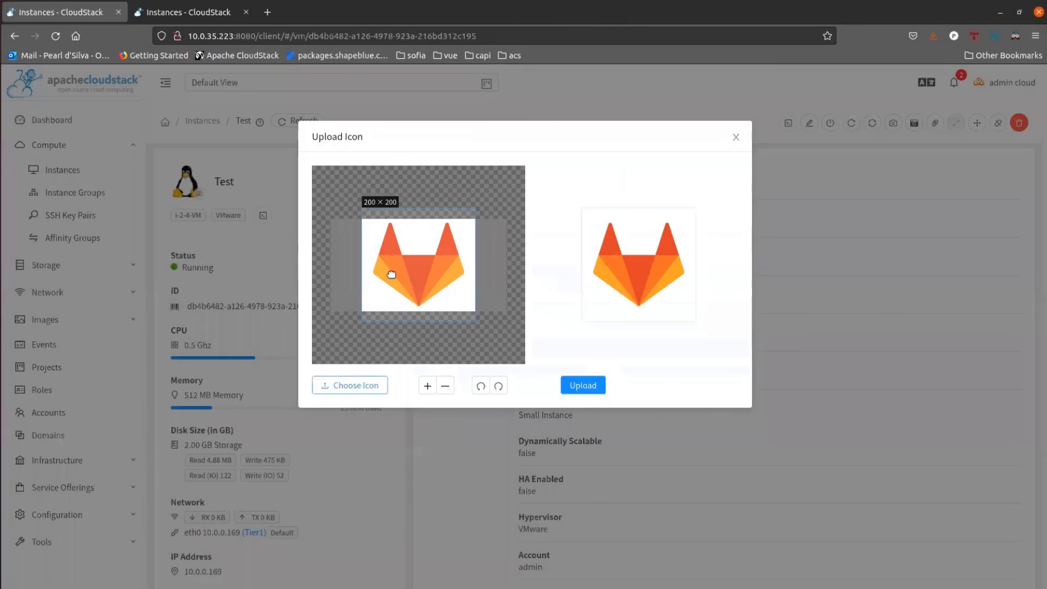
pyautogui.click(583, 385)
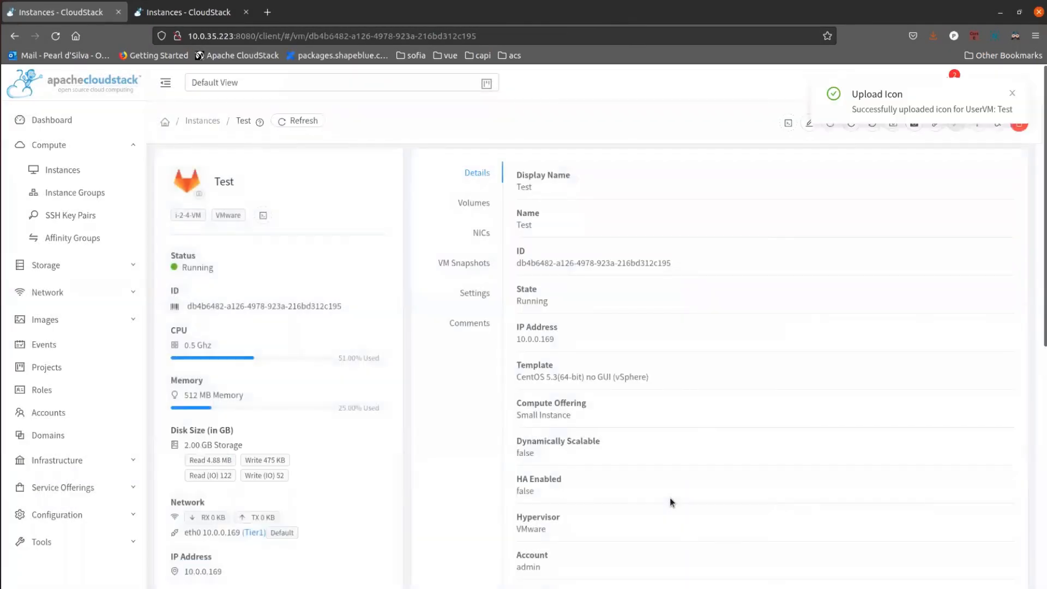
# Compare the template icon on the Test instance's details with the one on the CentOS 5.3(64-bit) no GUI (vSphere) template and in the template list
pyautogui.scroll(-1, 322, 457)
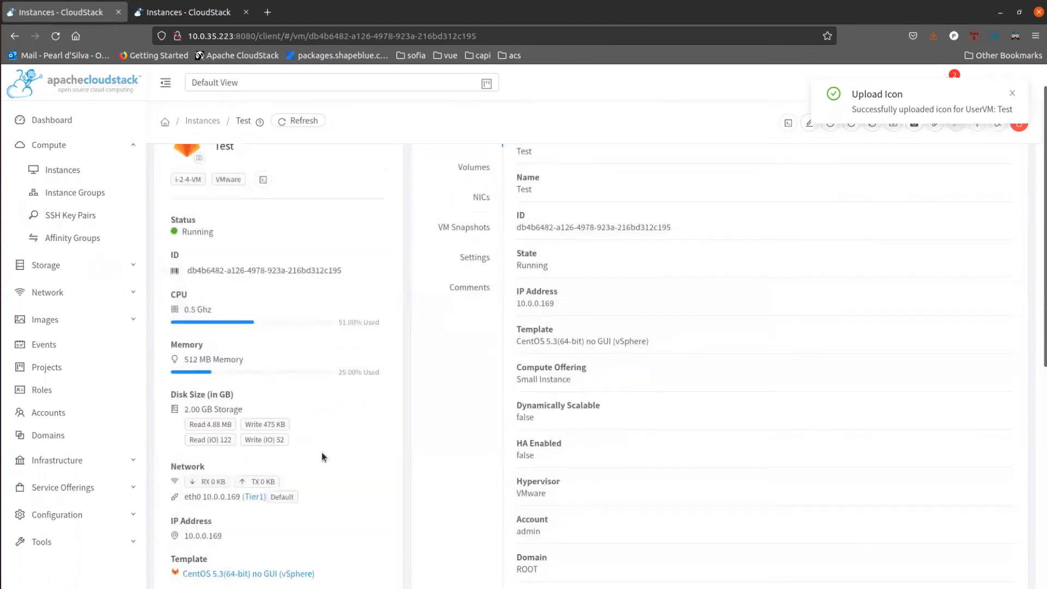
pyautogui.scroll(-3, 322, 456)
pyautogui.click(215, 418)
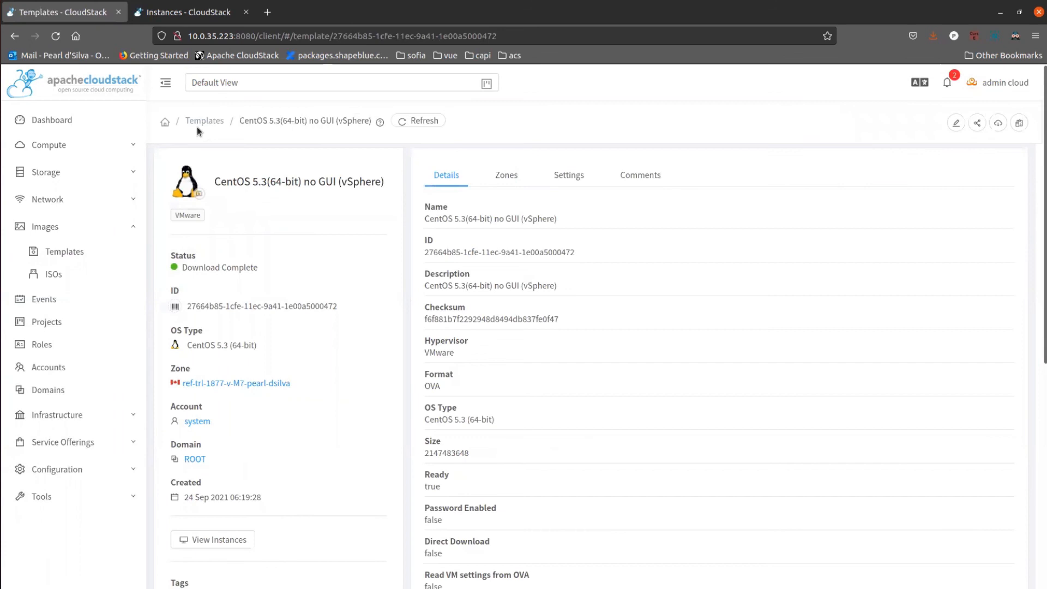
pyautogui.click(204, 121)
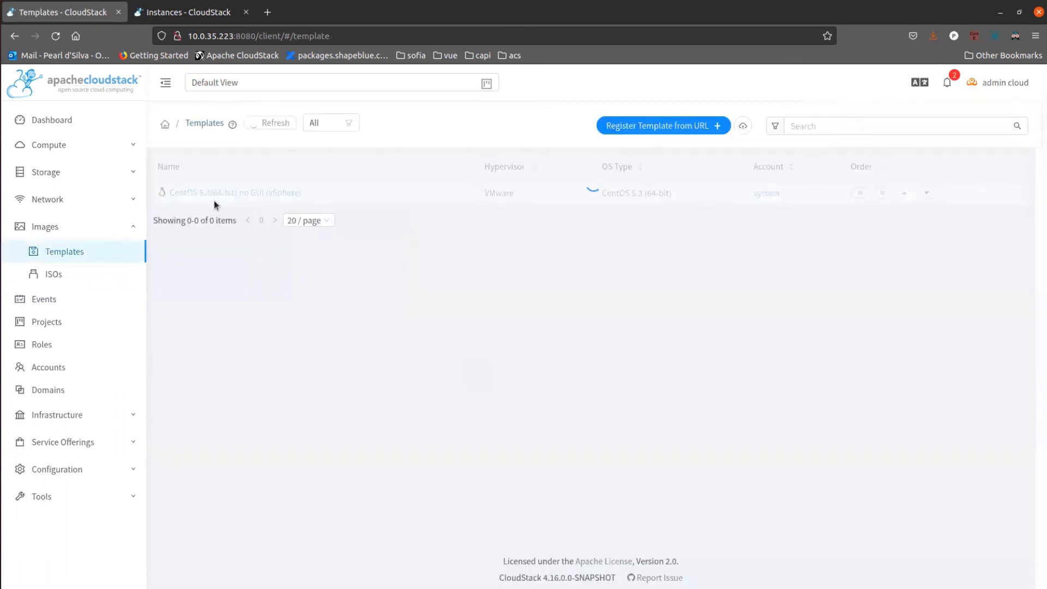
# Check the Test instance's icon in the instance list and return to the dashboard
pyautogui.click(87, 147)
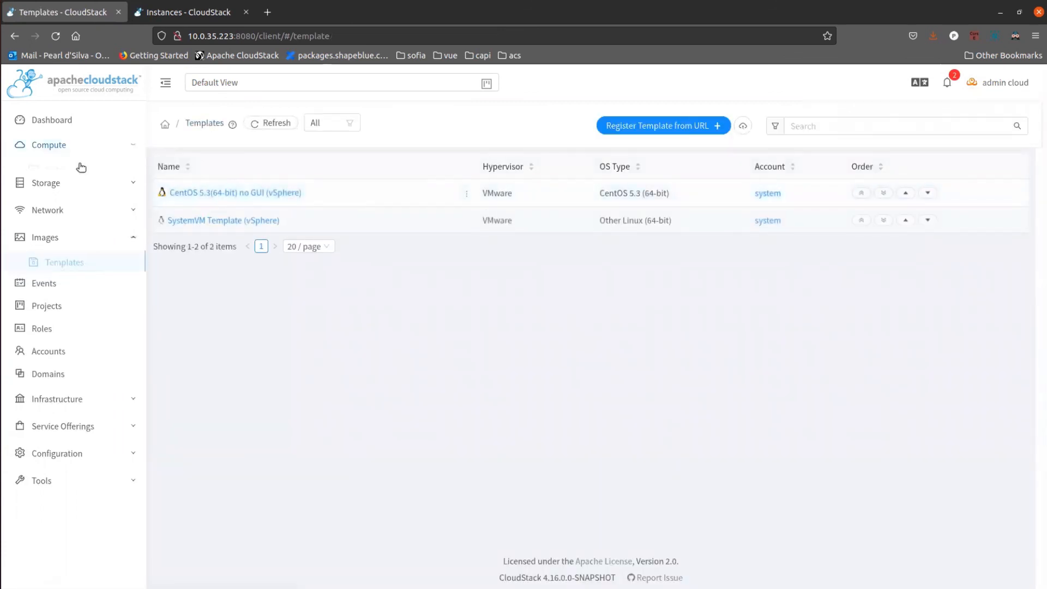
pyautogui.click(77, 169)
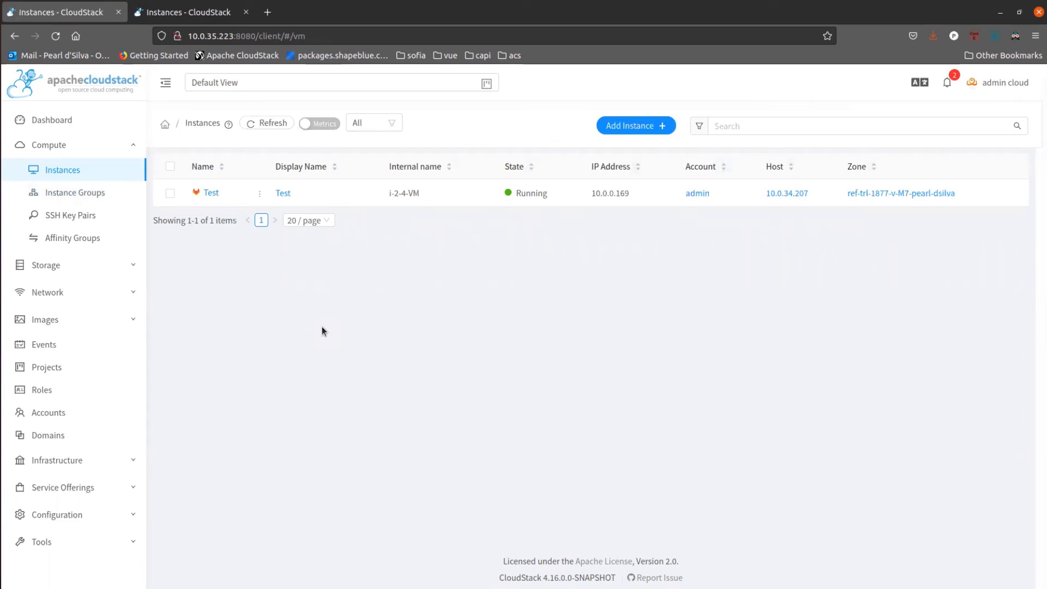
pyautogui.click(92, 121)
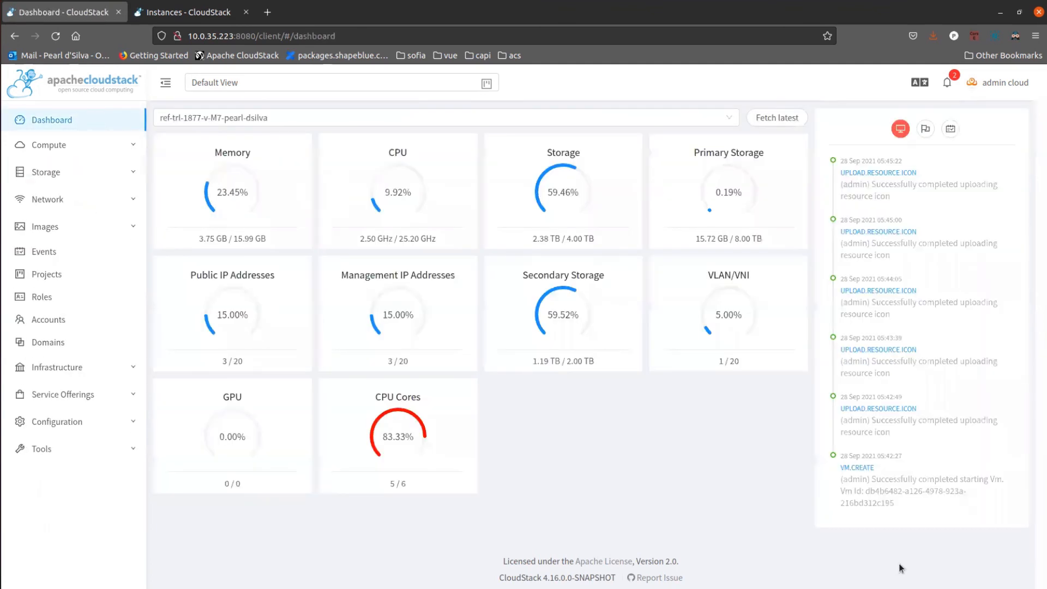